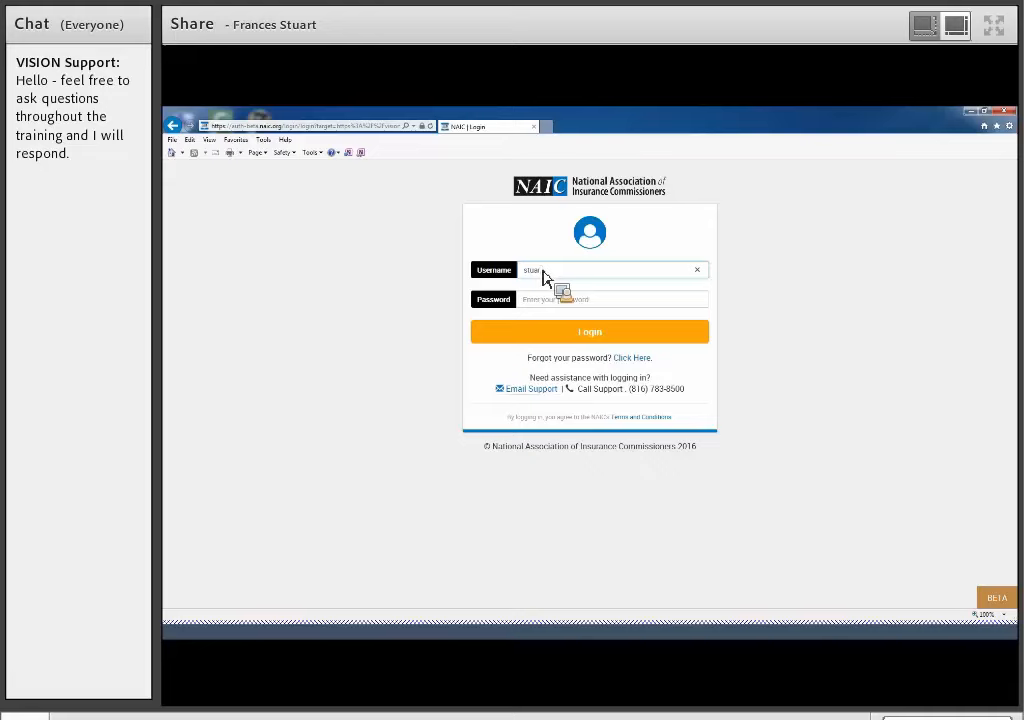
# - Try to log in to the NAIC site by entering the account password
pyautogui.press('Tab')
pyautogui.write('****')
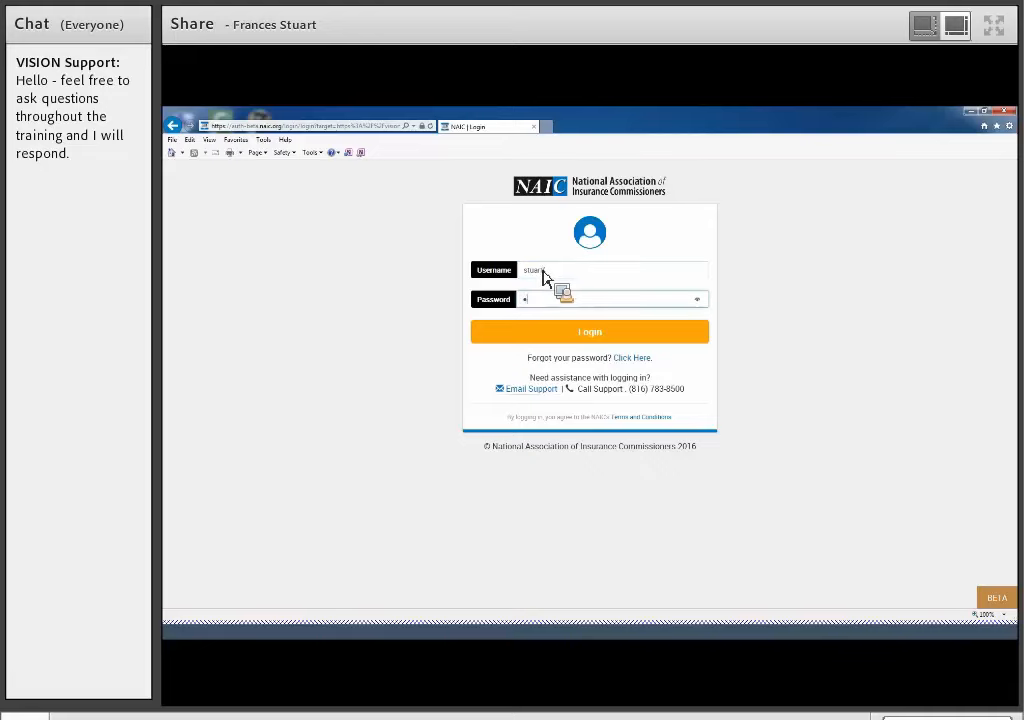
pyautogui.write('****')
pyautogui.press('Return')
# - Log in with the account username and password, and accept the VISION user agreement
pyautogui.press('Tab')
pyautogui.press('Return')
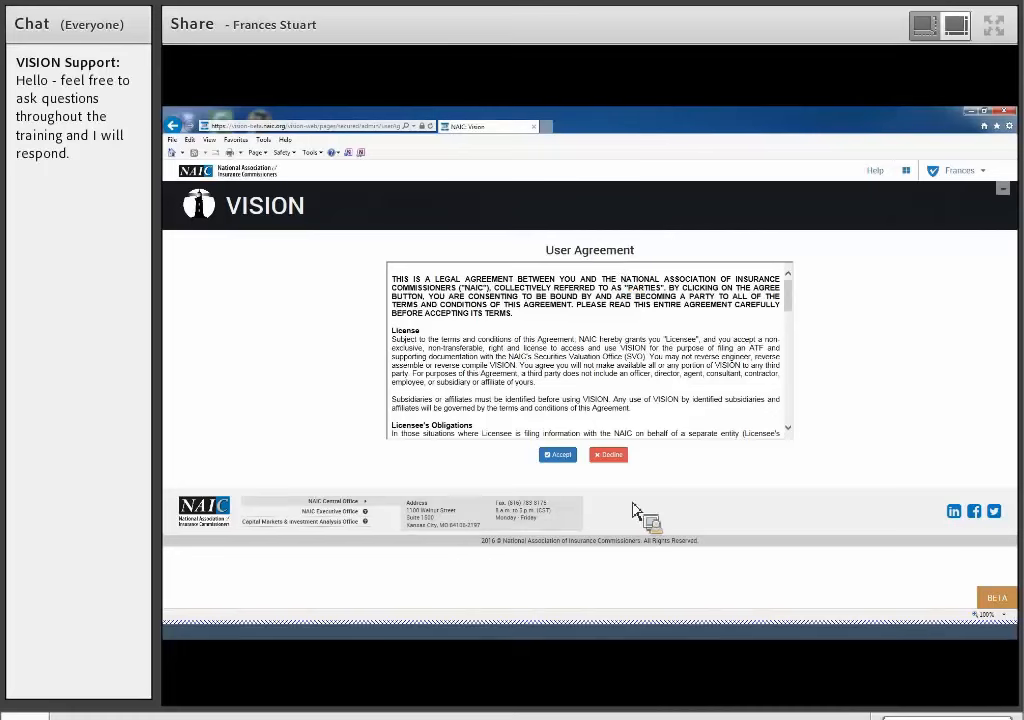
pyautogui.click(563, 466)
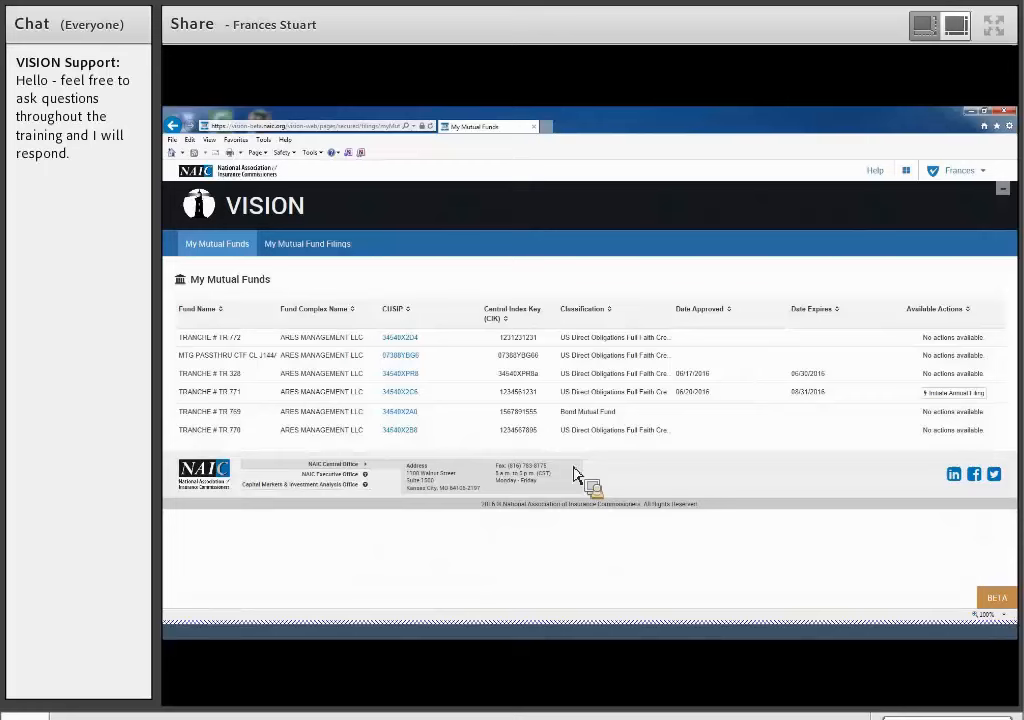
# - View and close the help desk information, and visit the myNAIC application hub before returning to Vision
pyautogui.click(876, 180)
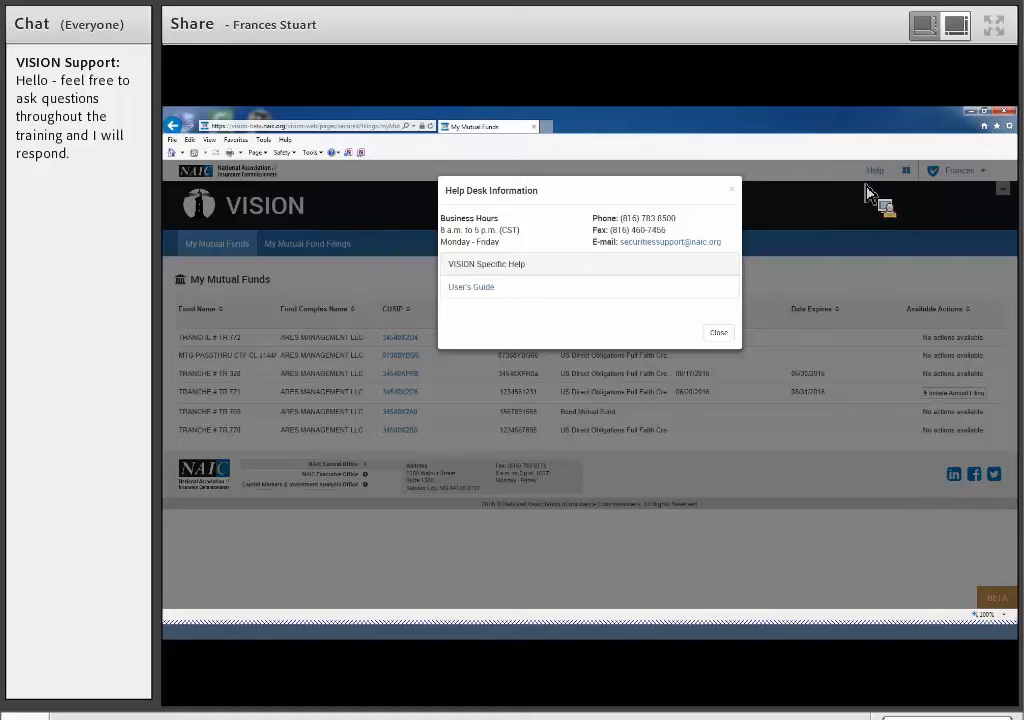
pyautogui.click(718, 333)
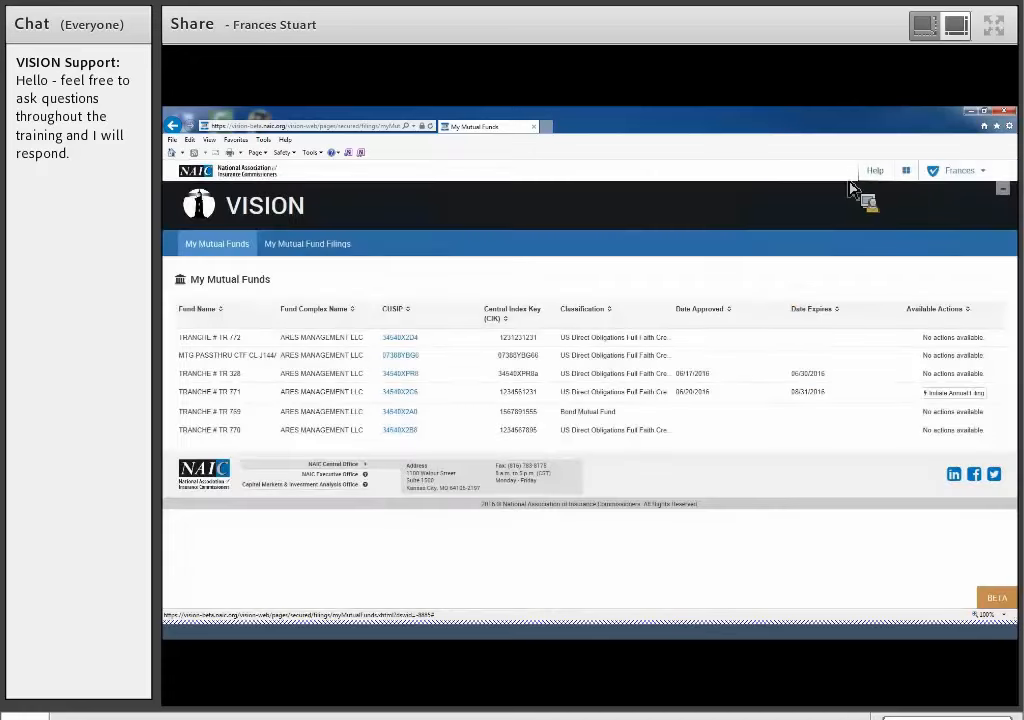
pyautogui.click(907, 172)
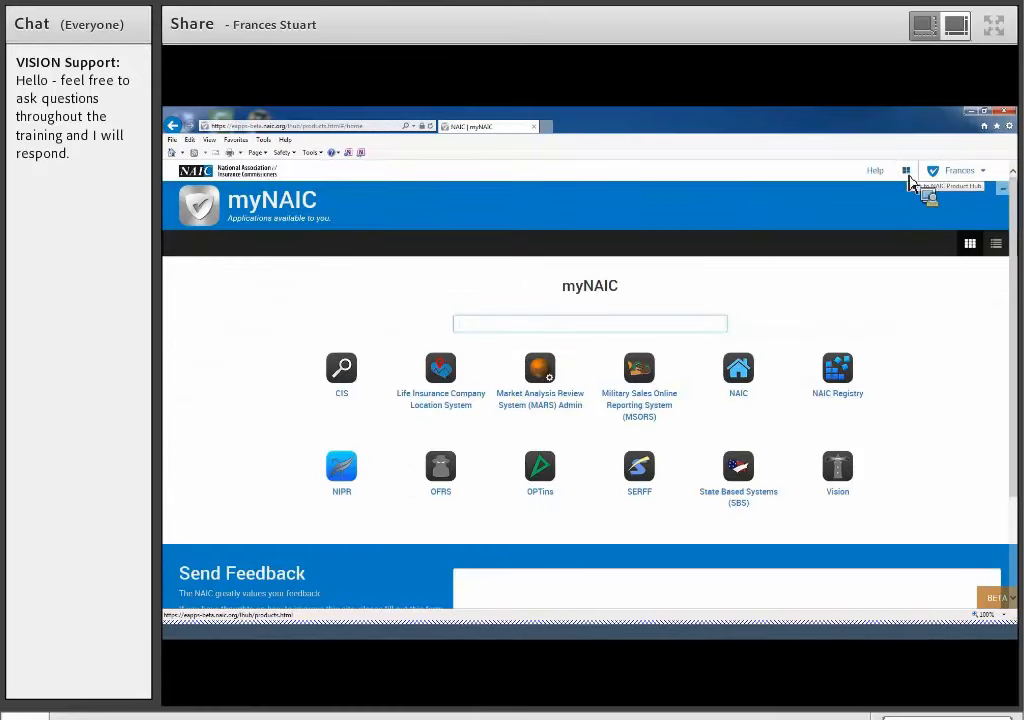
pyautogui.scroll(-1, 897, 293)
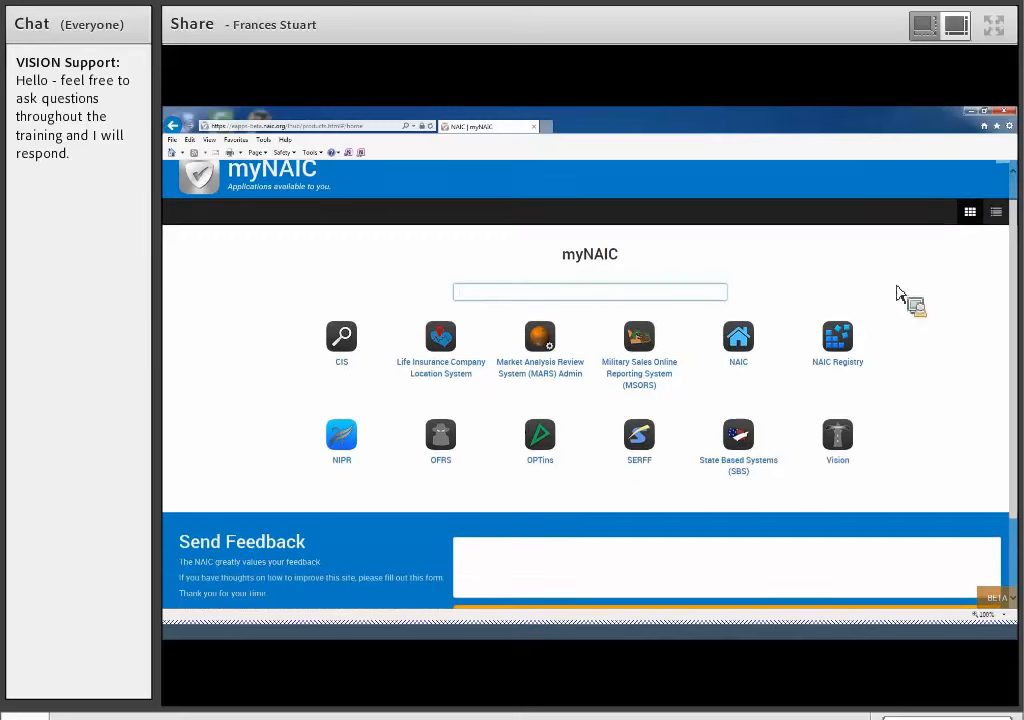
pyautogui.scroll(1, 899, 290)
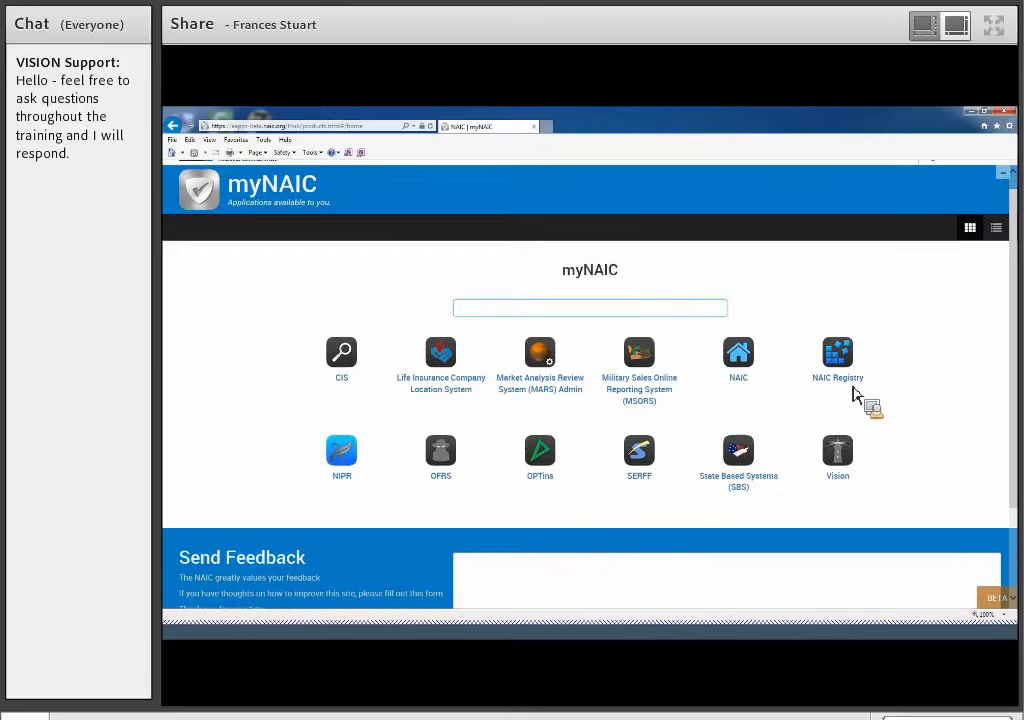
pyautogui.click(858, 474)
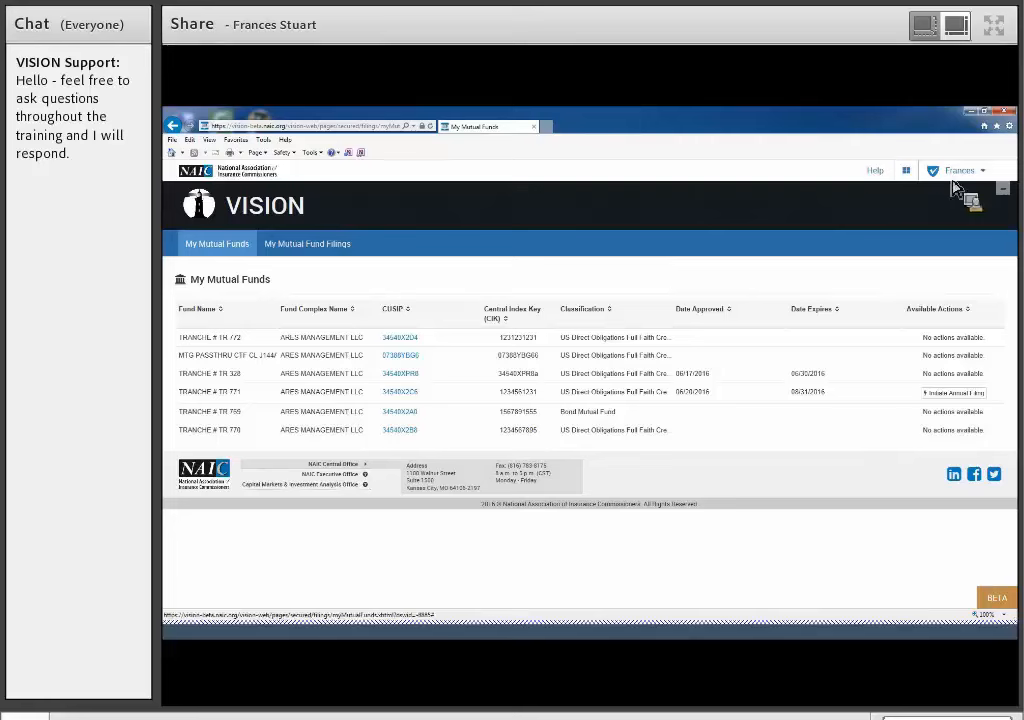
# - Look at the account options, and collapse and restore the VISION banner
pyautogui.click(984, 179)
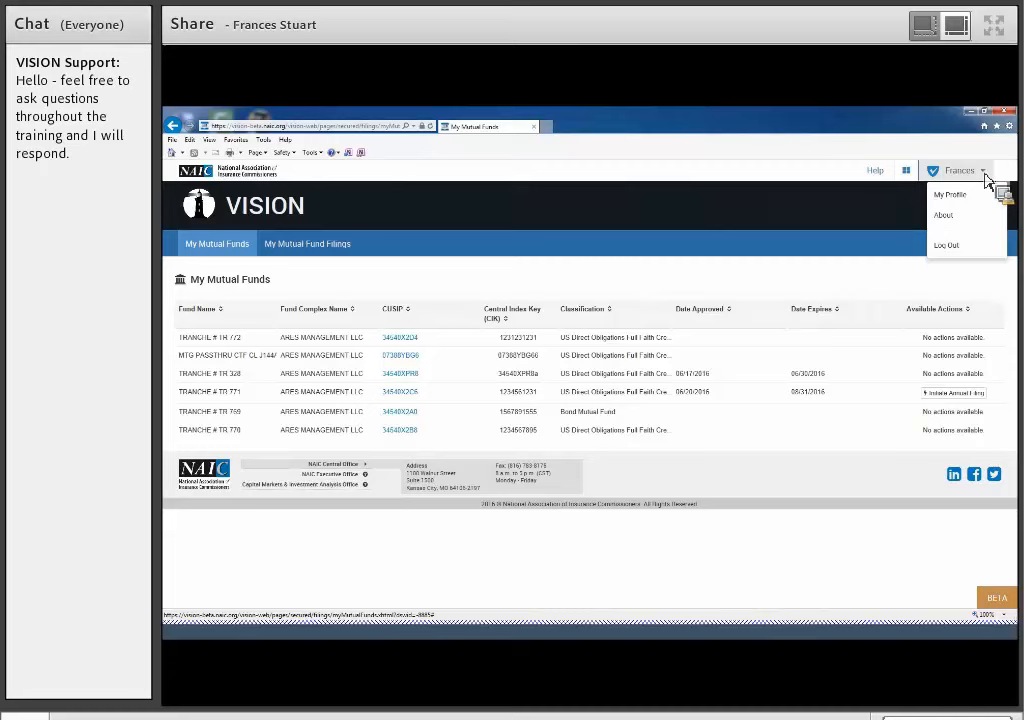
pyautogui.click(981, 176)
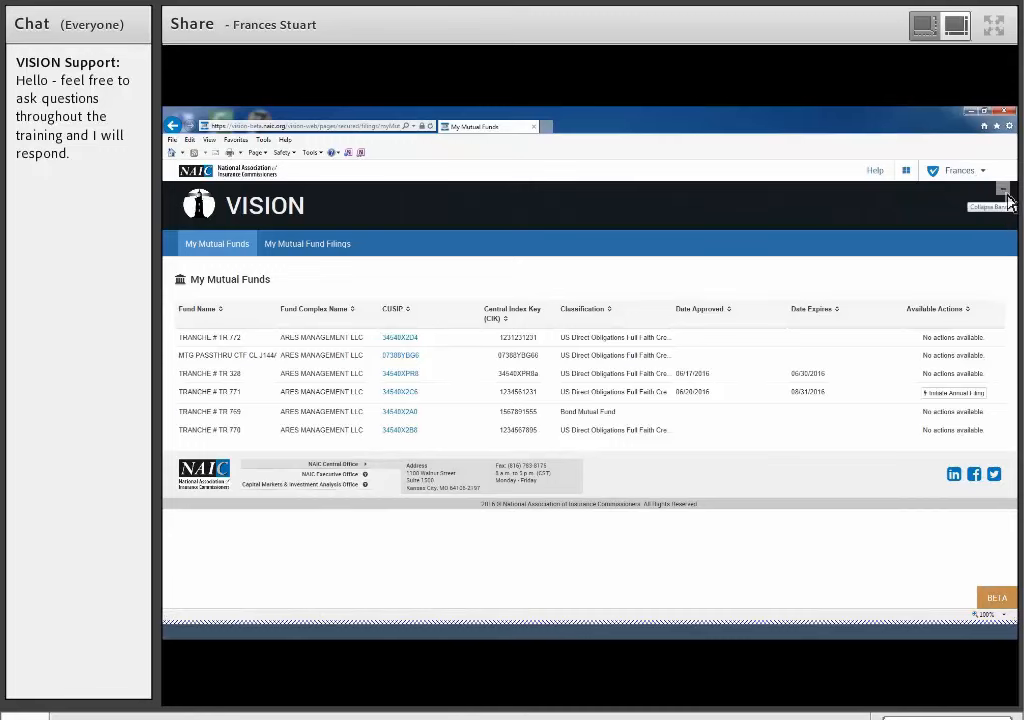
pyautogui.click(1003, 190)
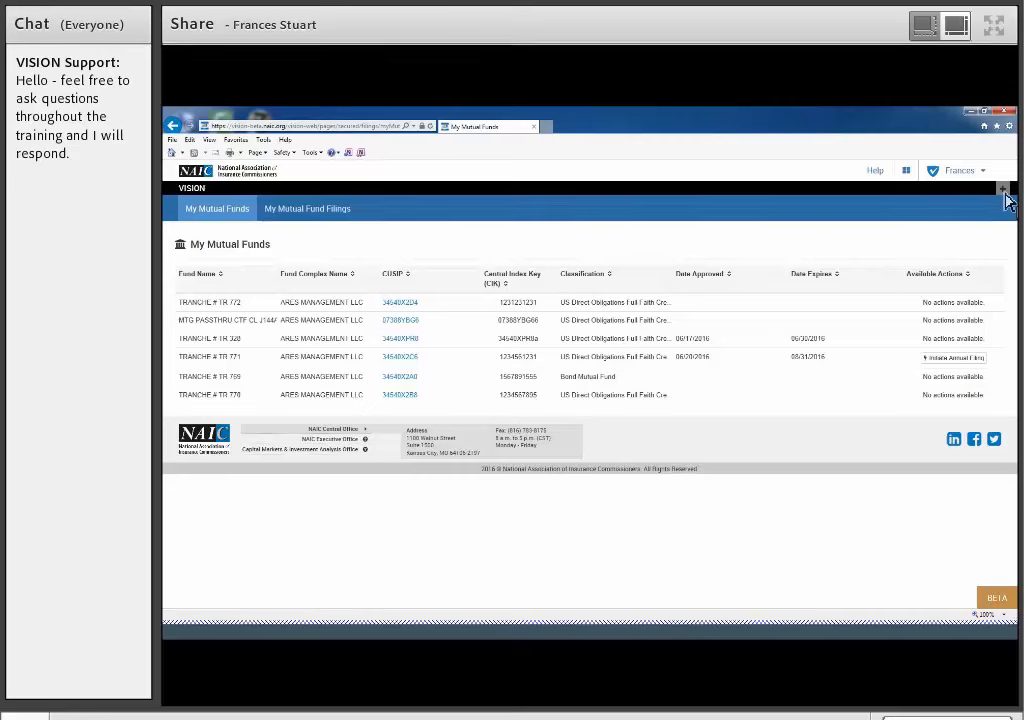
pyautogui.click(1004, 190)
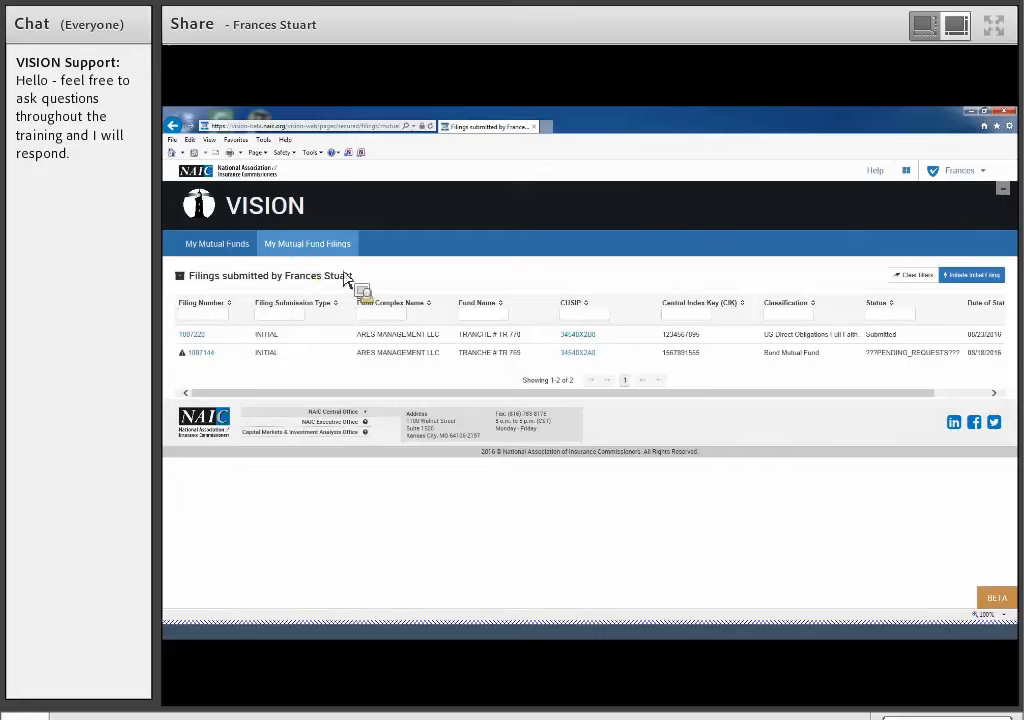
# - Start a new initial filing from the mutual fund filings list
pyautogui.click(960, 278)
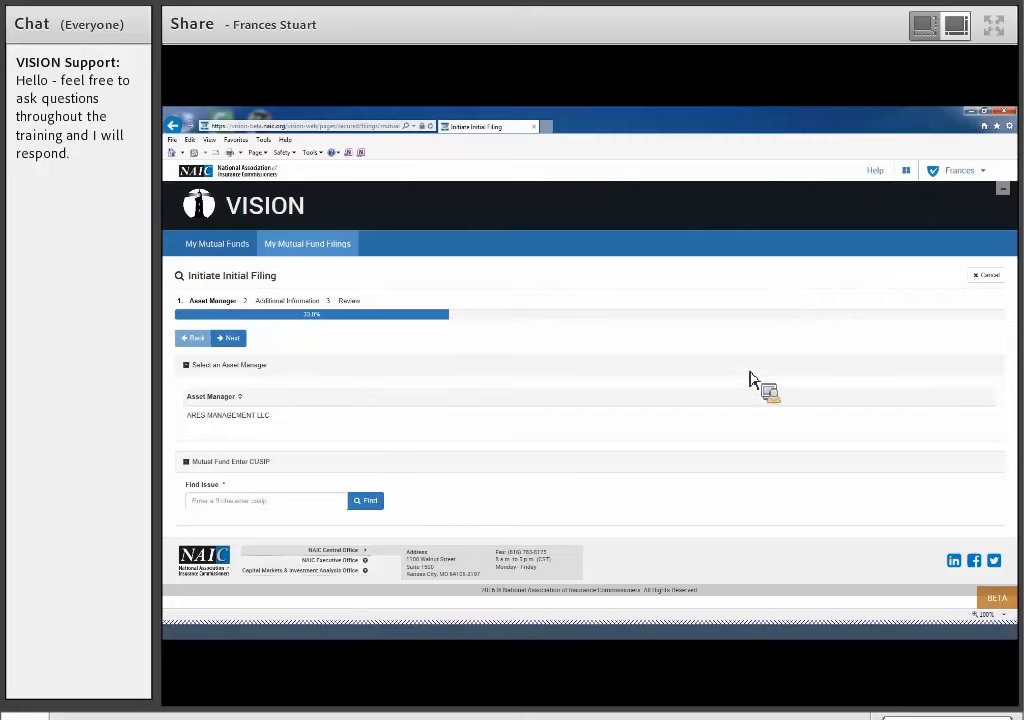
# - Try to continue the filing with the issue CUSIP 34540X2D4, and remove that issue from the filing
pyautogui.click(195, 507)
pyautogui.write('345')
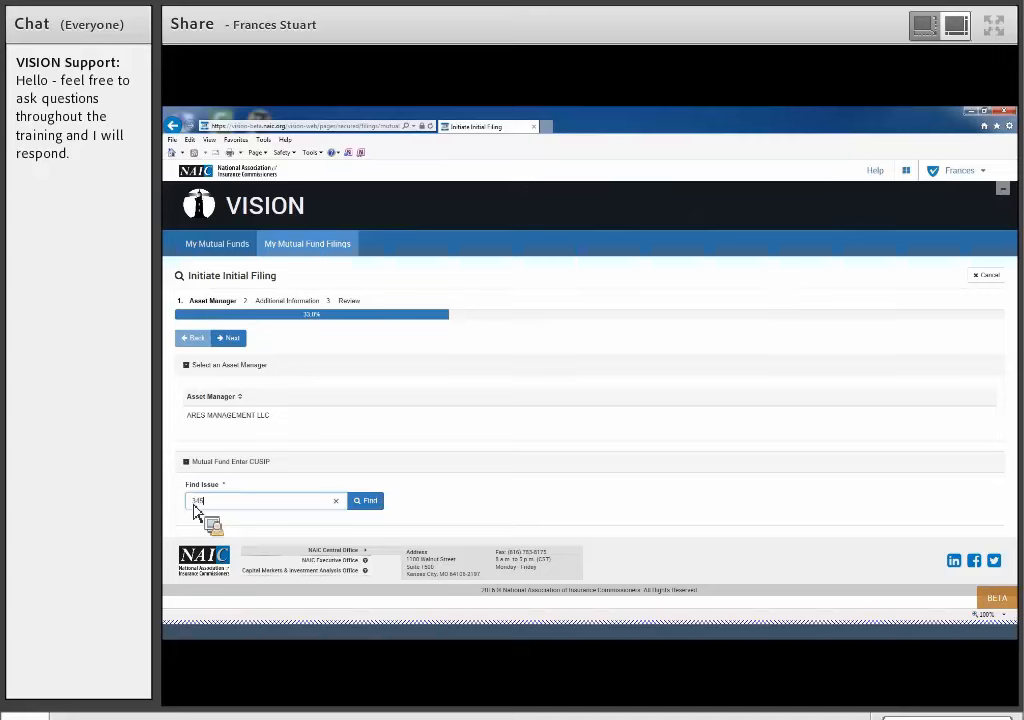
pyautogui.write('40x2u')
pyautogui.write('40x2d4')
pyautogui.click(374, 504)
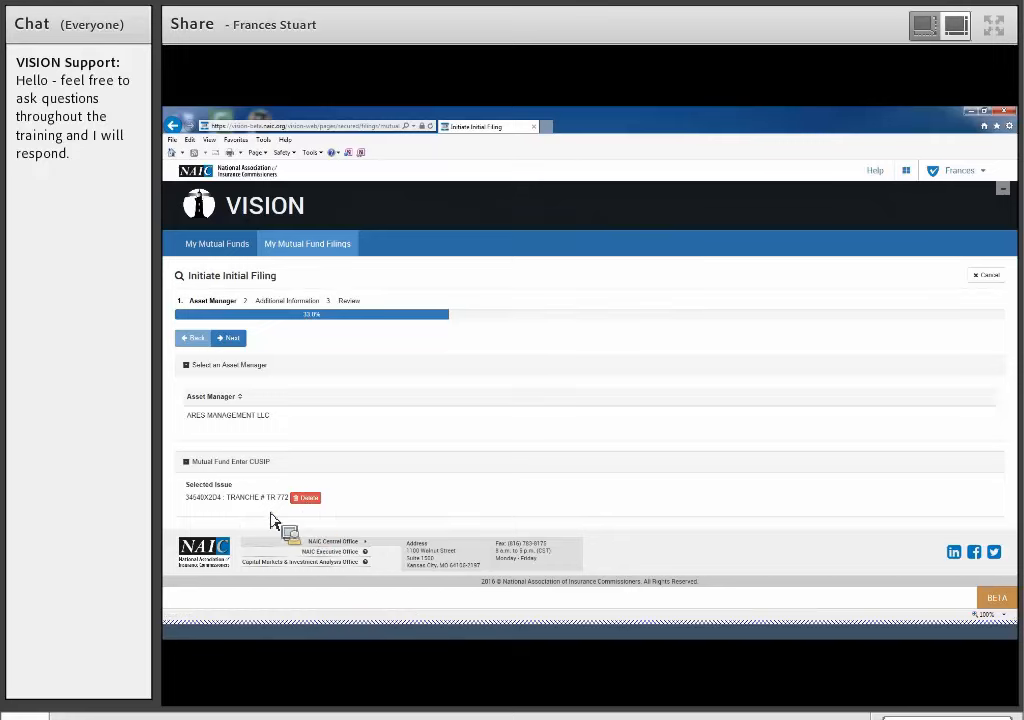
pyautogui.click(233, 341)
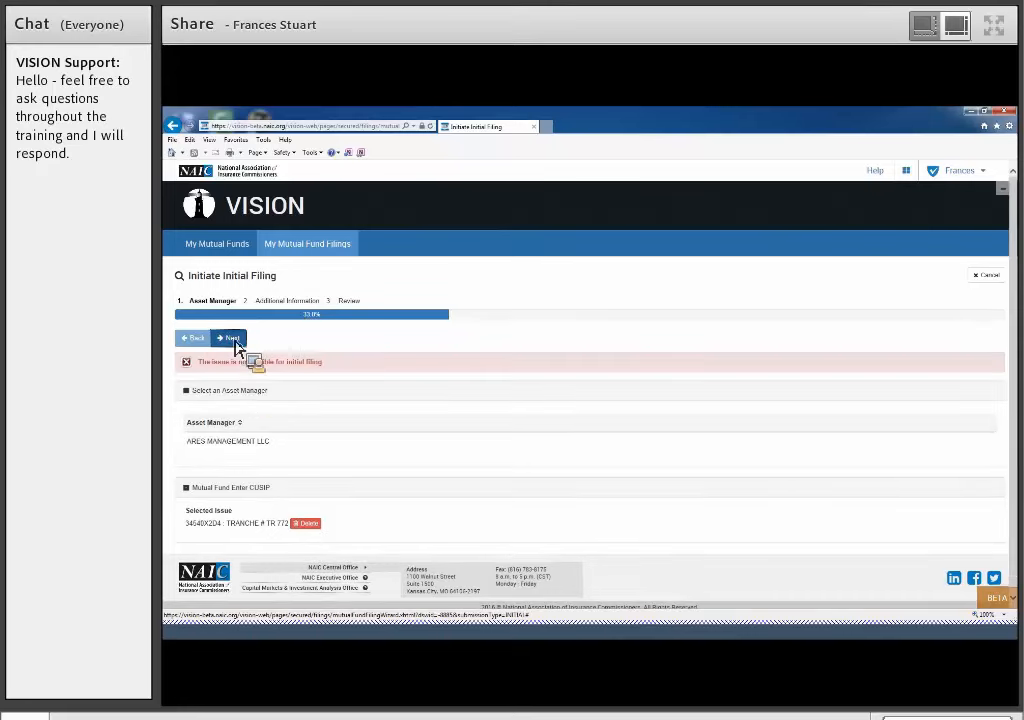
pyautogui.click(309, 527)
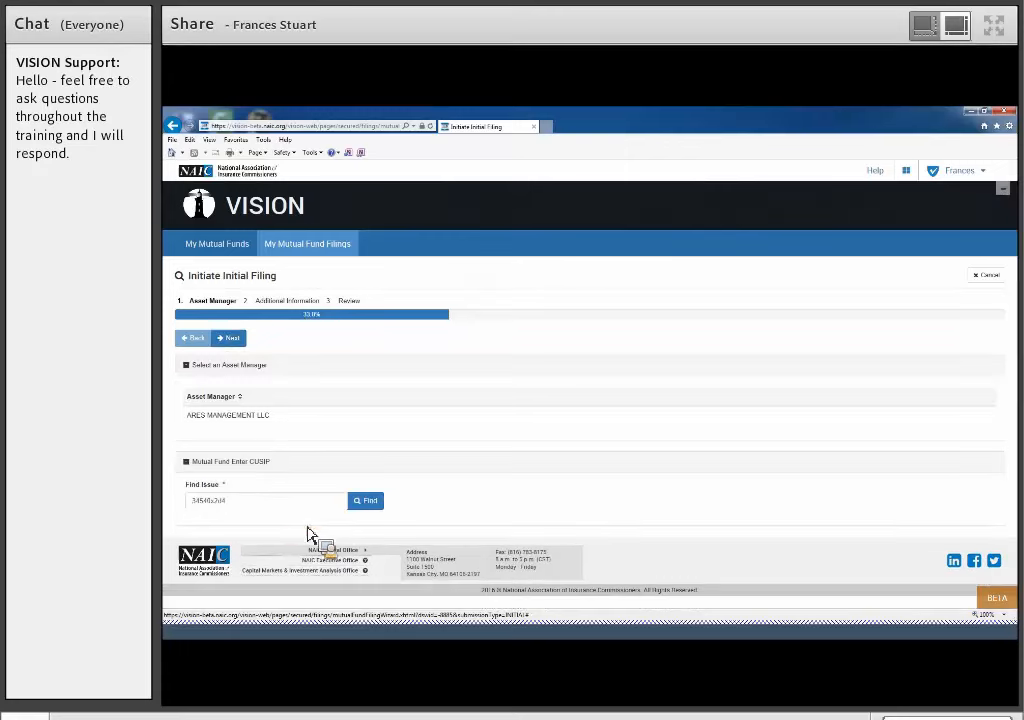
# - Find the issue with CUSIP 34540X3C5 and continue to the additional information for the filing
pyautogui.doubleClick(262, 502)
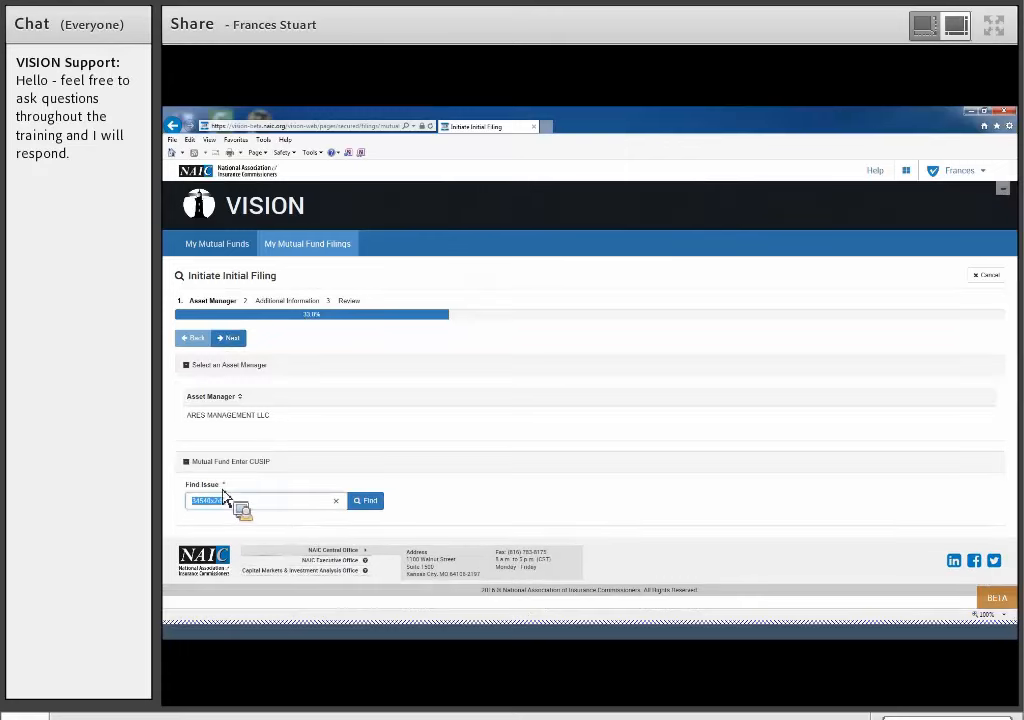
pyautogui.write('34546')
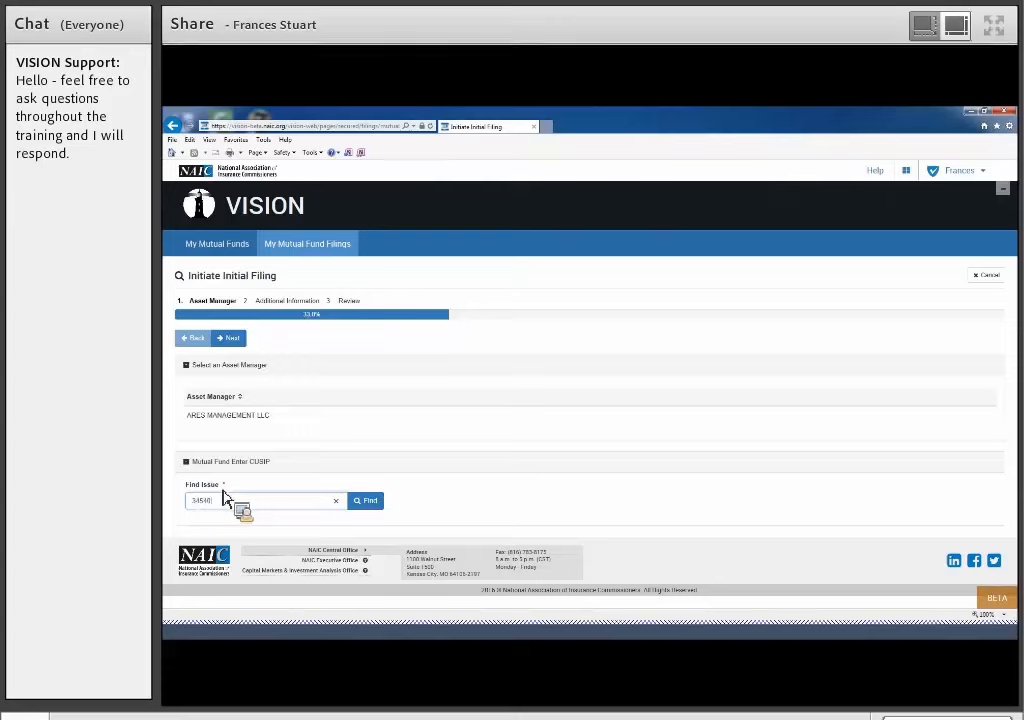
pyautogui.write('s3c5')
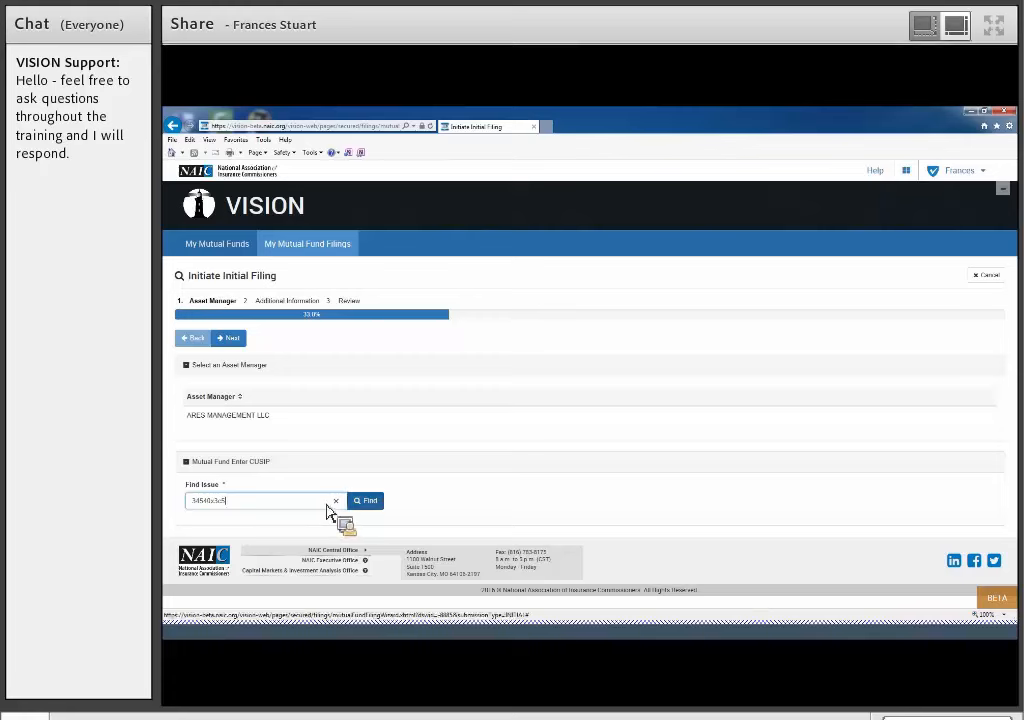
pyautogui.click(374, 504)
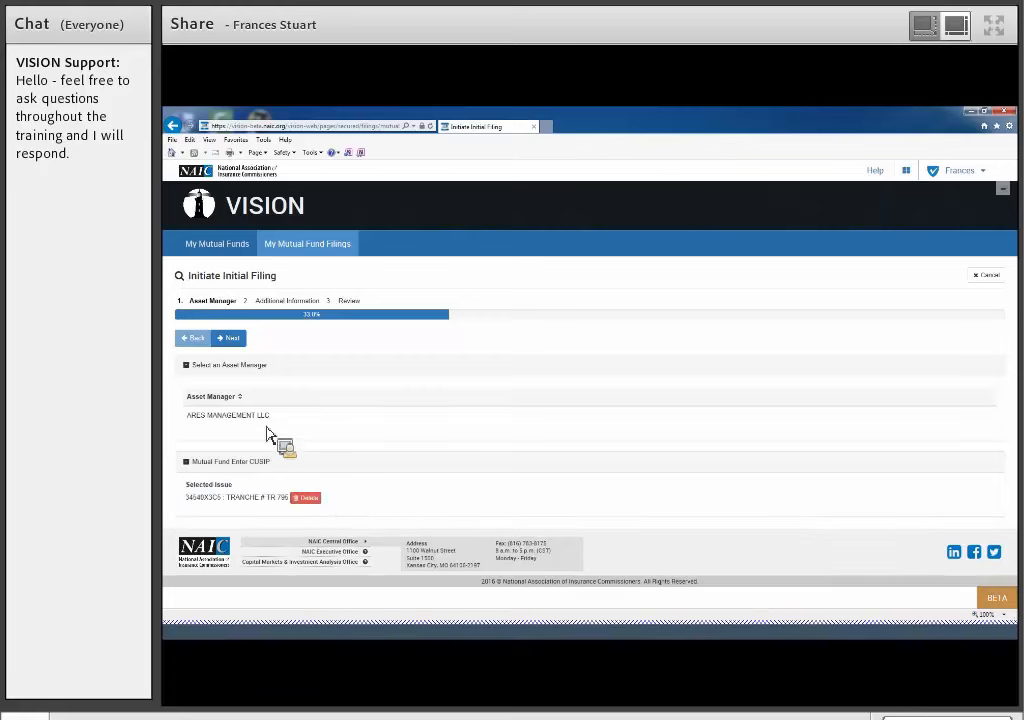
pyautogui.click(231, 339)
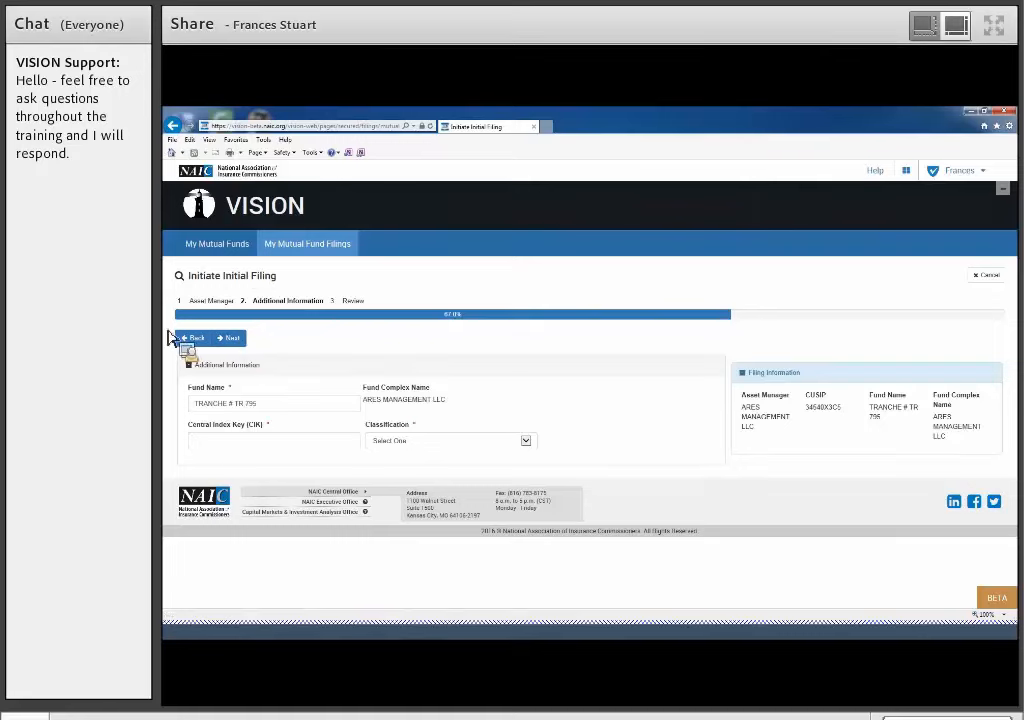
pyautogui.click(230, 447)
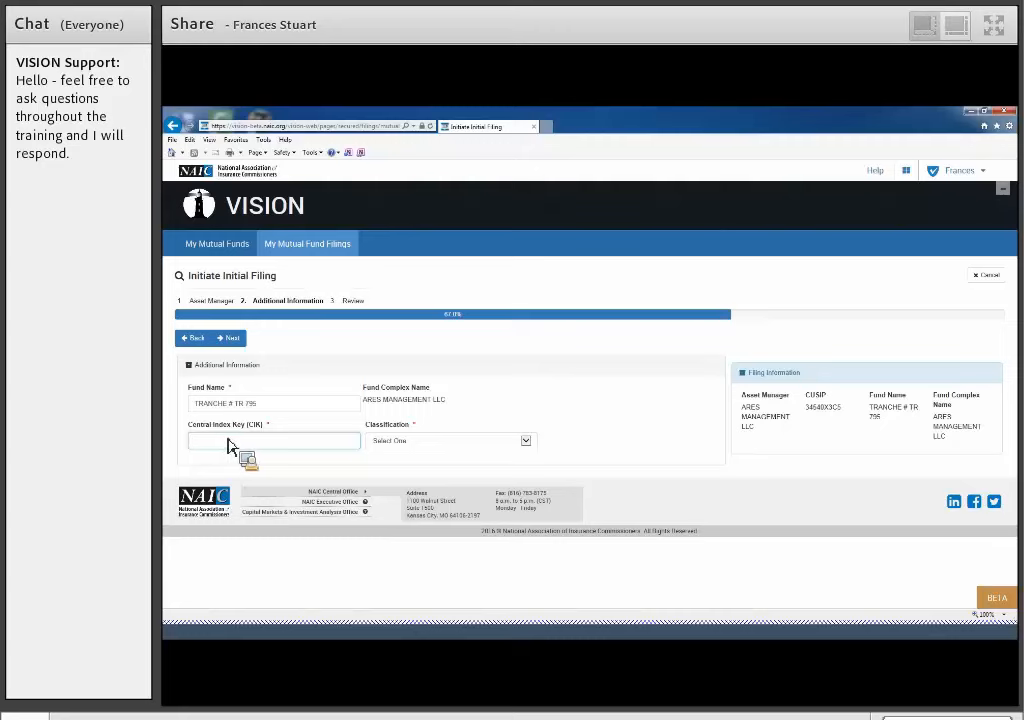
pyautogui.click(533, 447)
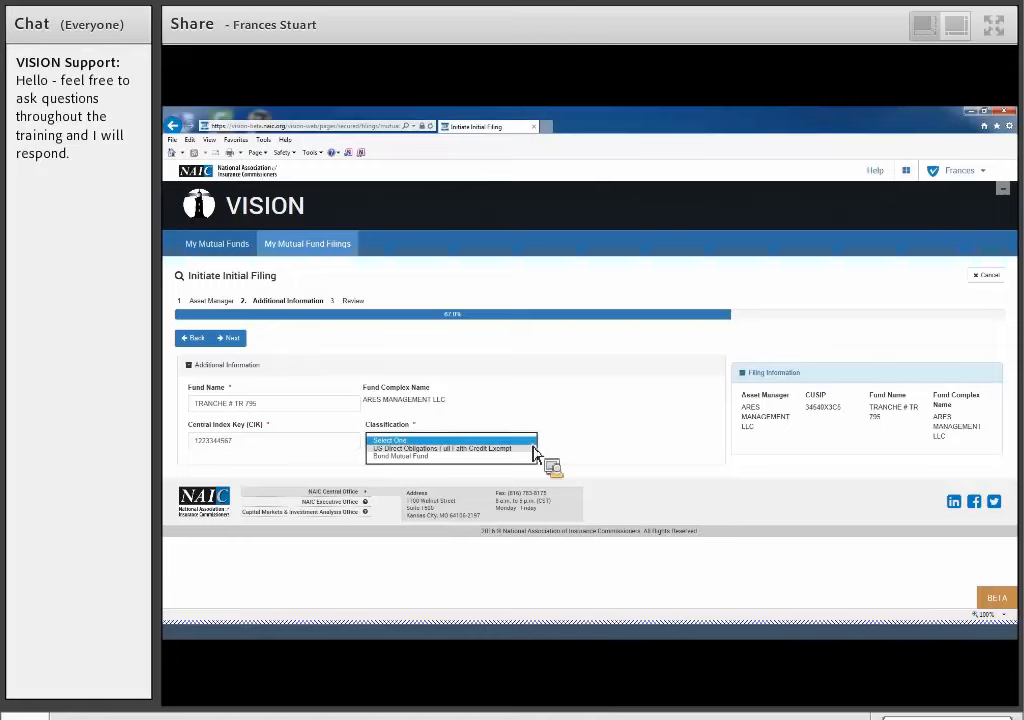
pyautogui.click(534, 448)
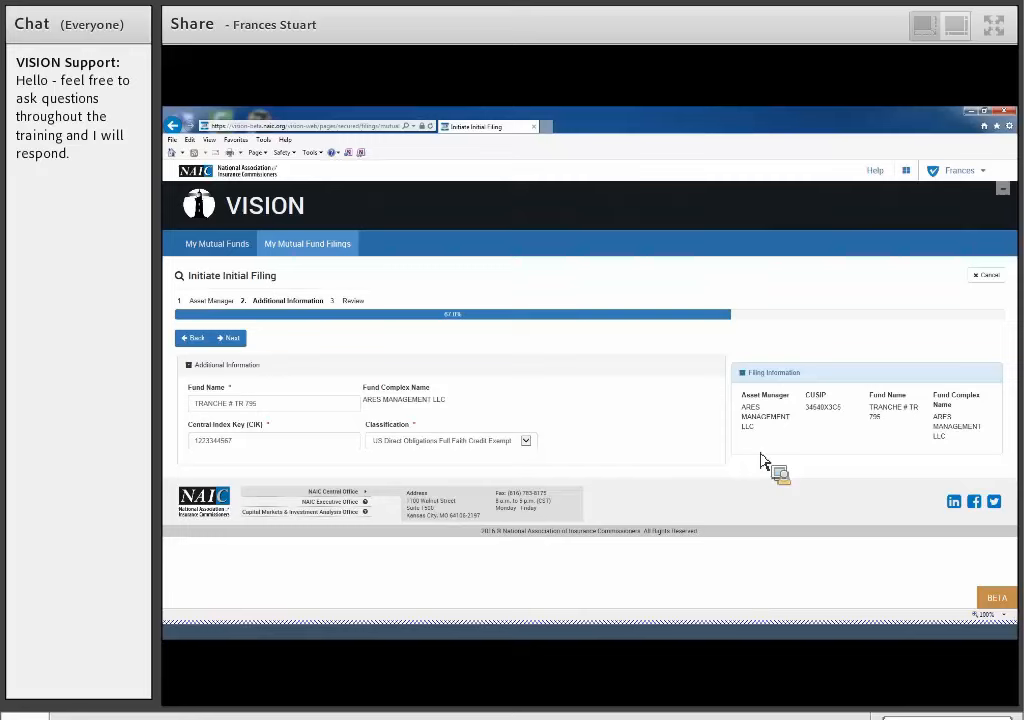
pyautogui.click(236, 341)
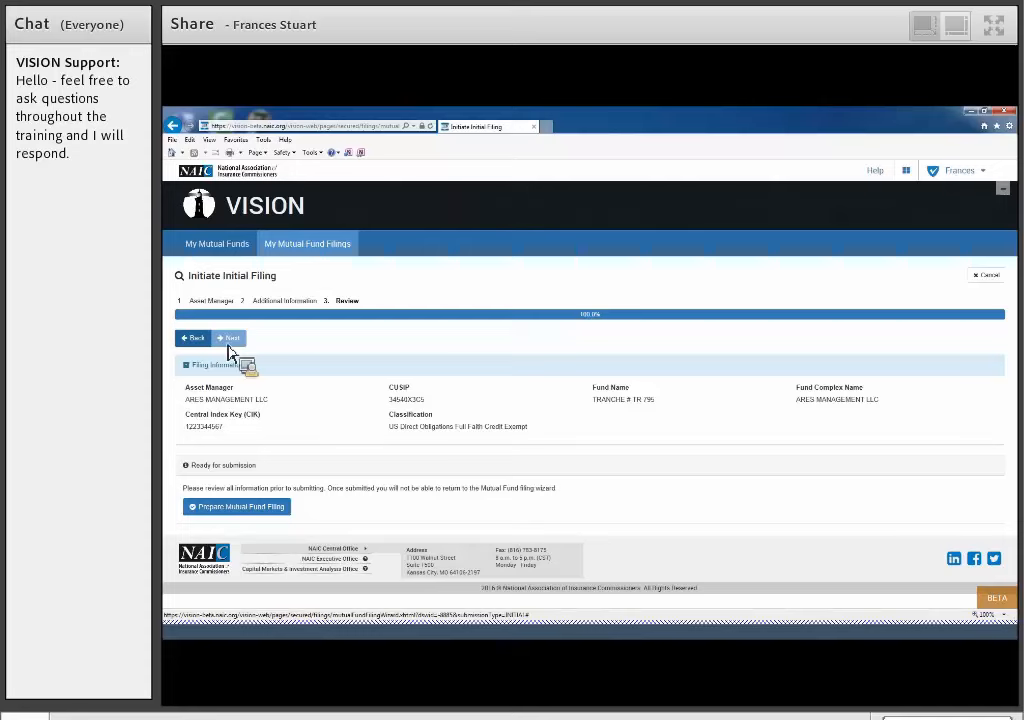
# - Recheck the additional information, return to the review, and prepare the mutual fund filing
pyautogui.click(197, 342)
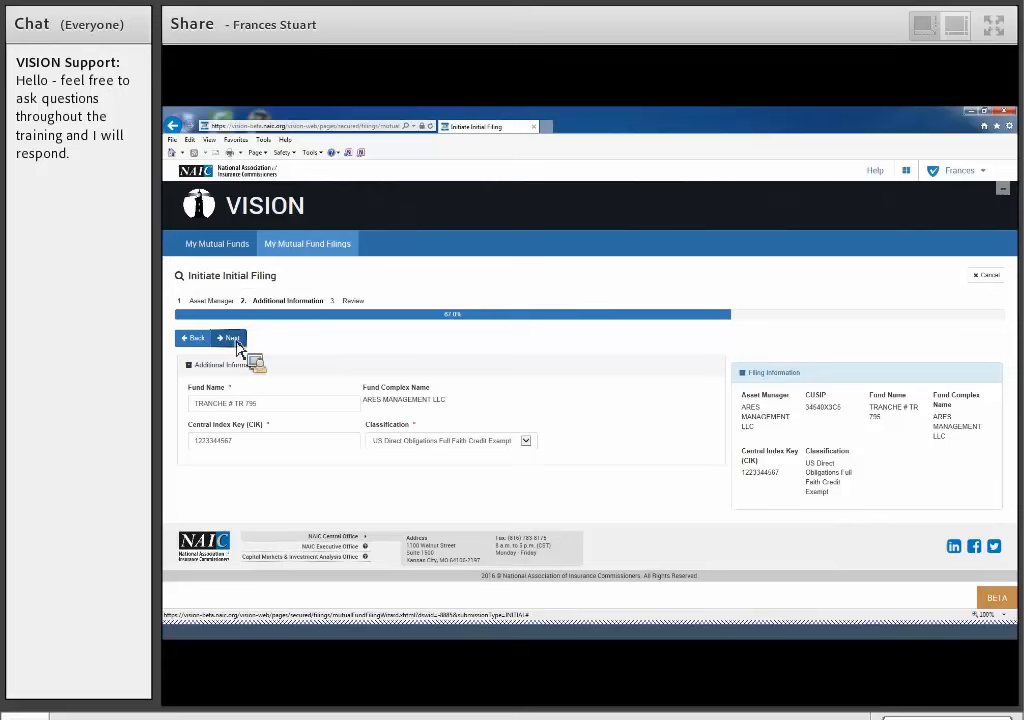
pyautogui.click(235, 344)
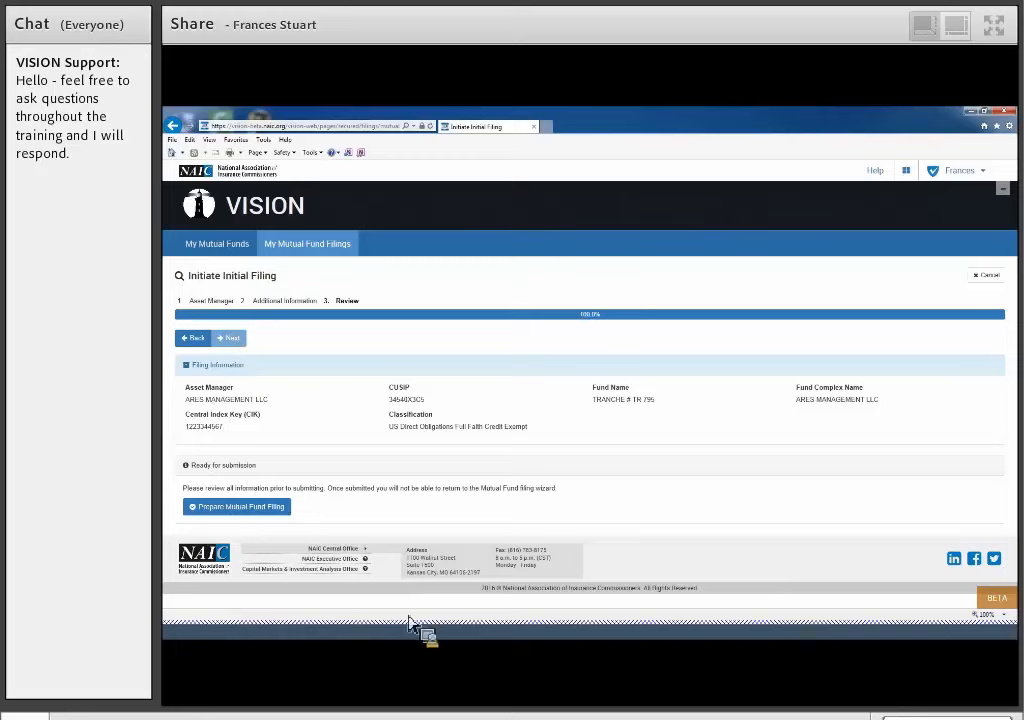
pyautogui.click(229, 516)
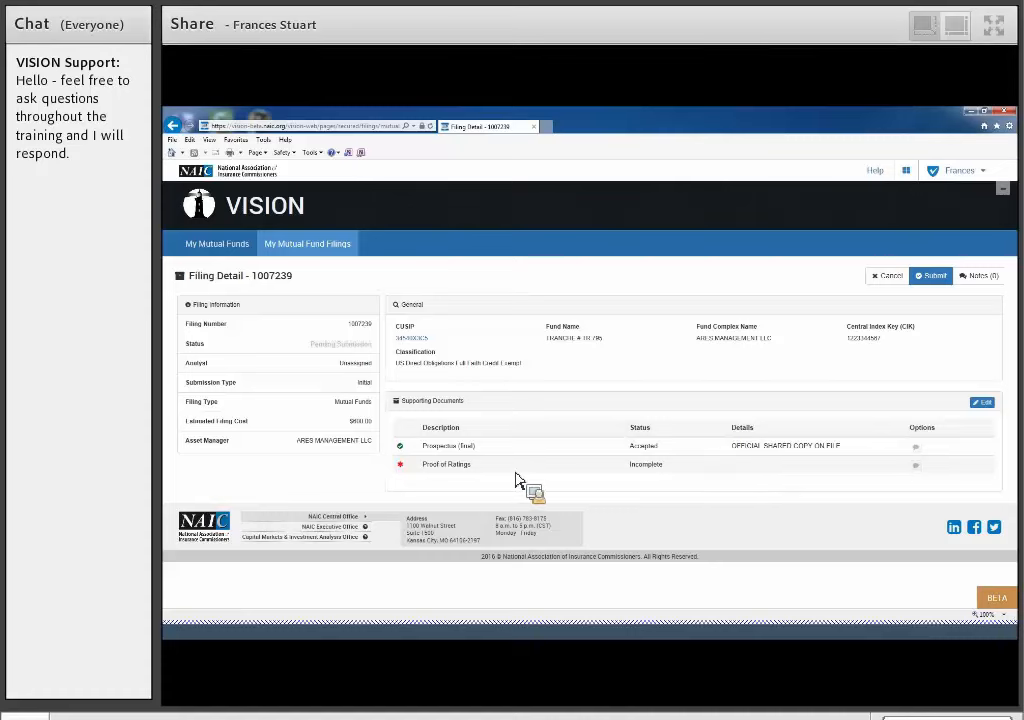
# - Enable editing of the supporting documents, and view the attachment and bypass reason forms for Proof of Ratings without adding anything
pyautogui.click(989, 402)
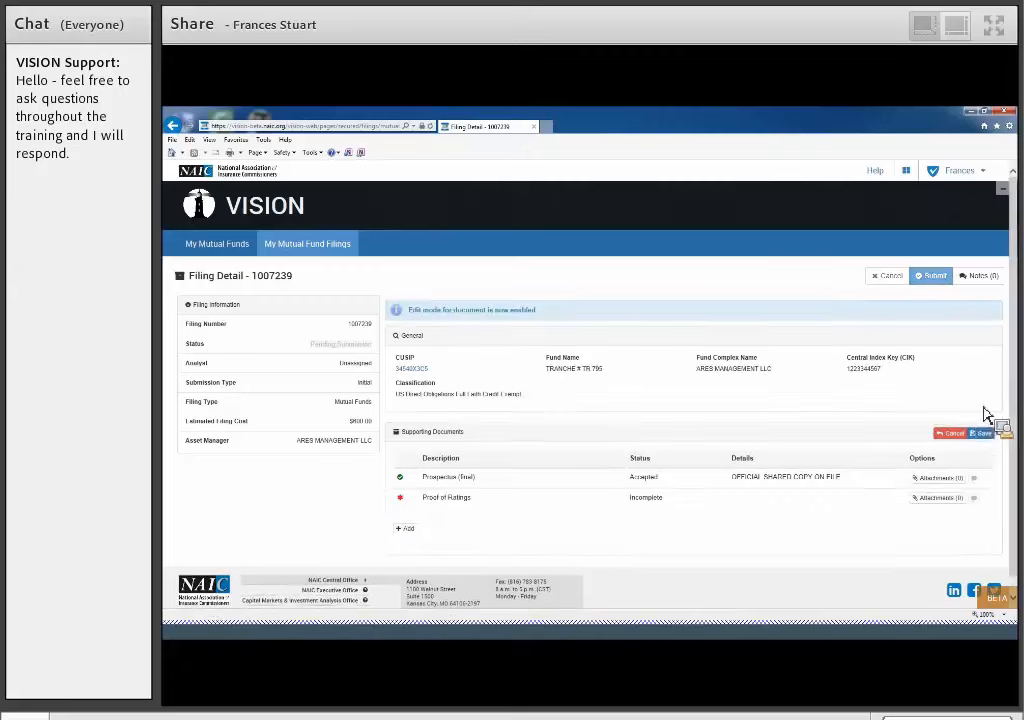
pyautogui.scroll(-1, 820, 436)
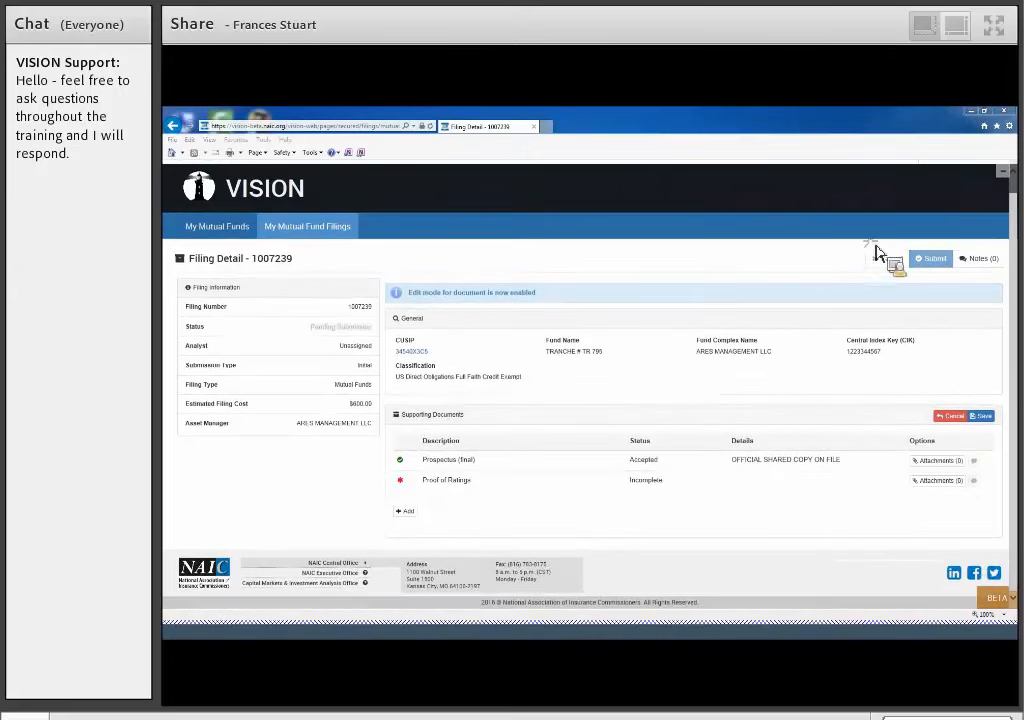
pyautogui.click(928, 488)
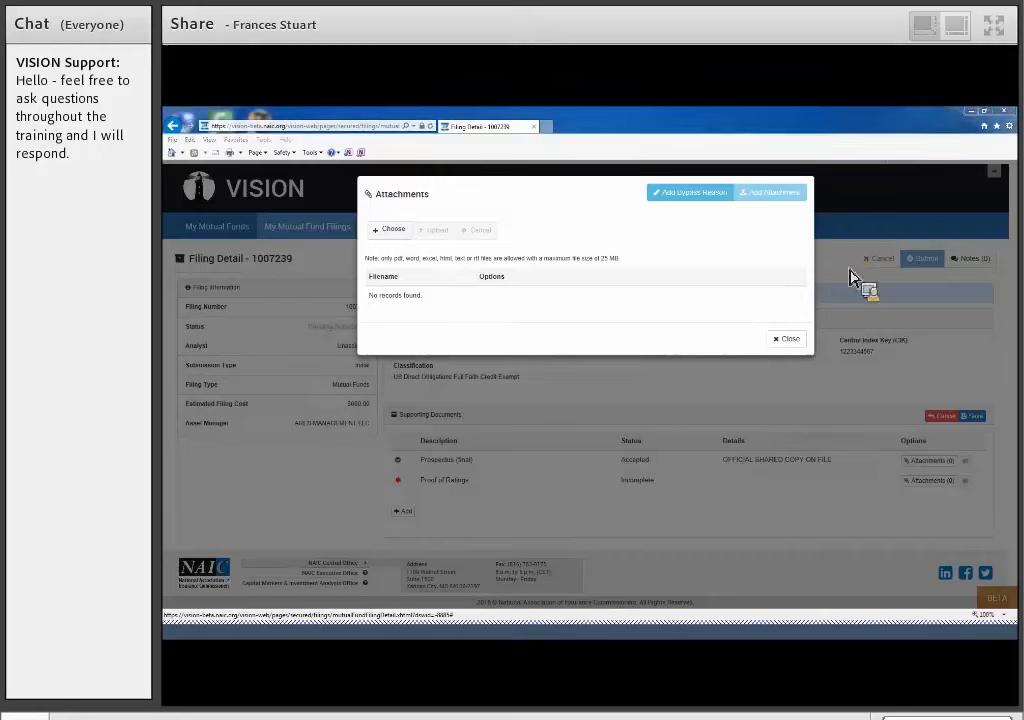
pyautogui.click(678, 207)
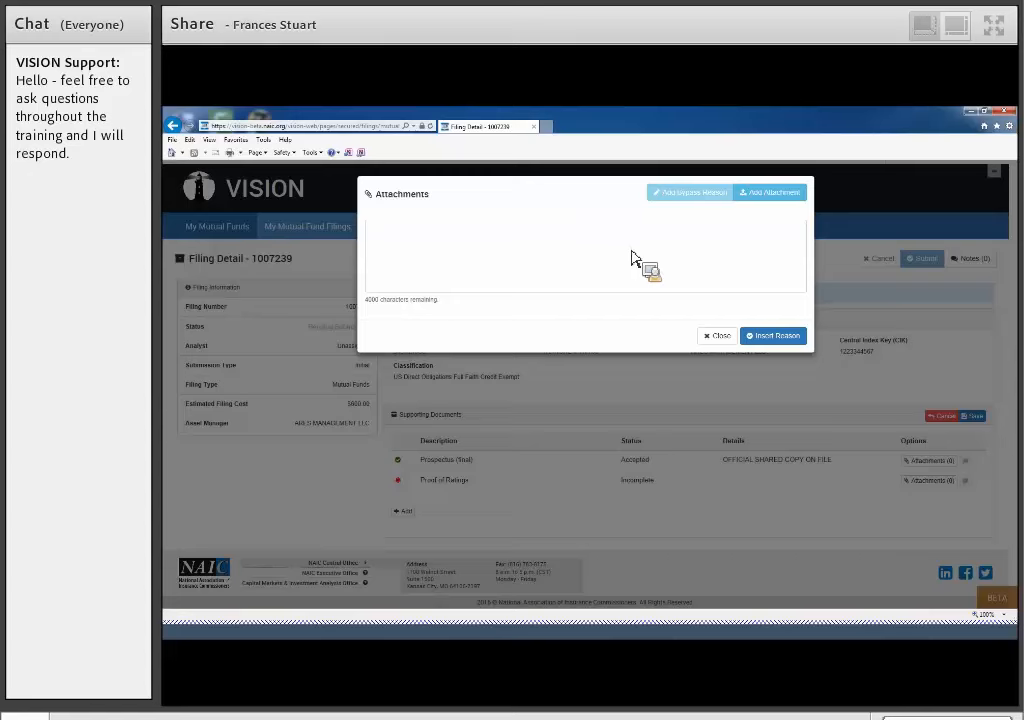
pyautogui.click(730, 341)
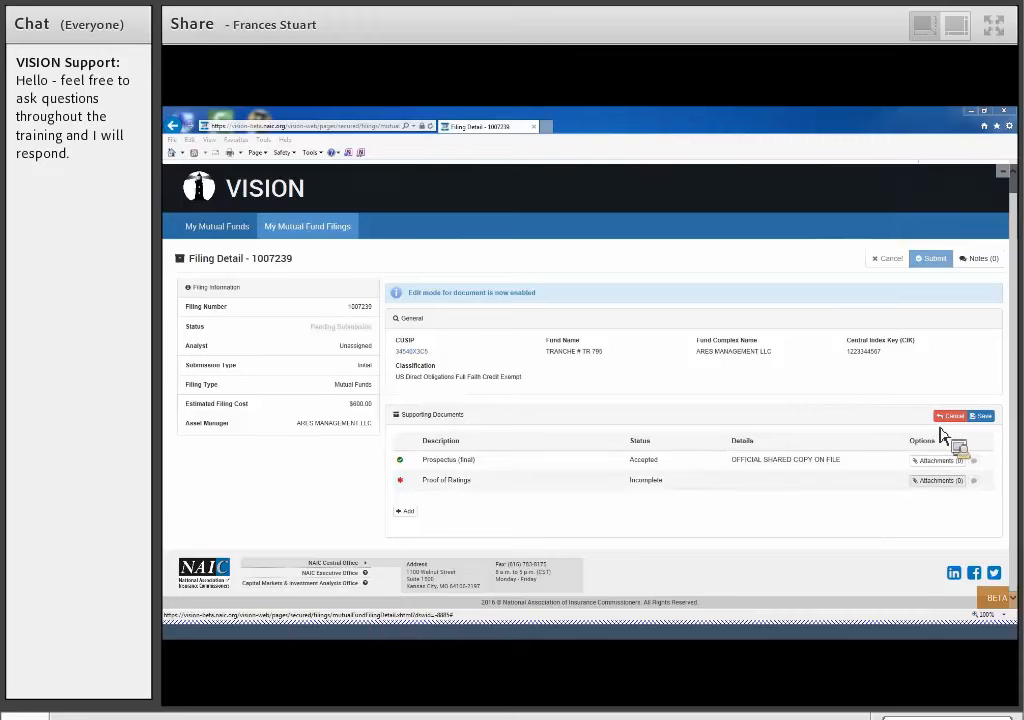
# - Upload Proof of Rating.docx as the attachment for the Proof of Ratings supporting document
pyautogui.click(940, 480)
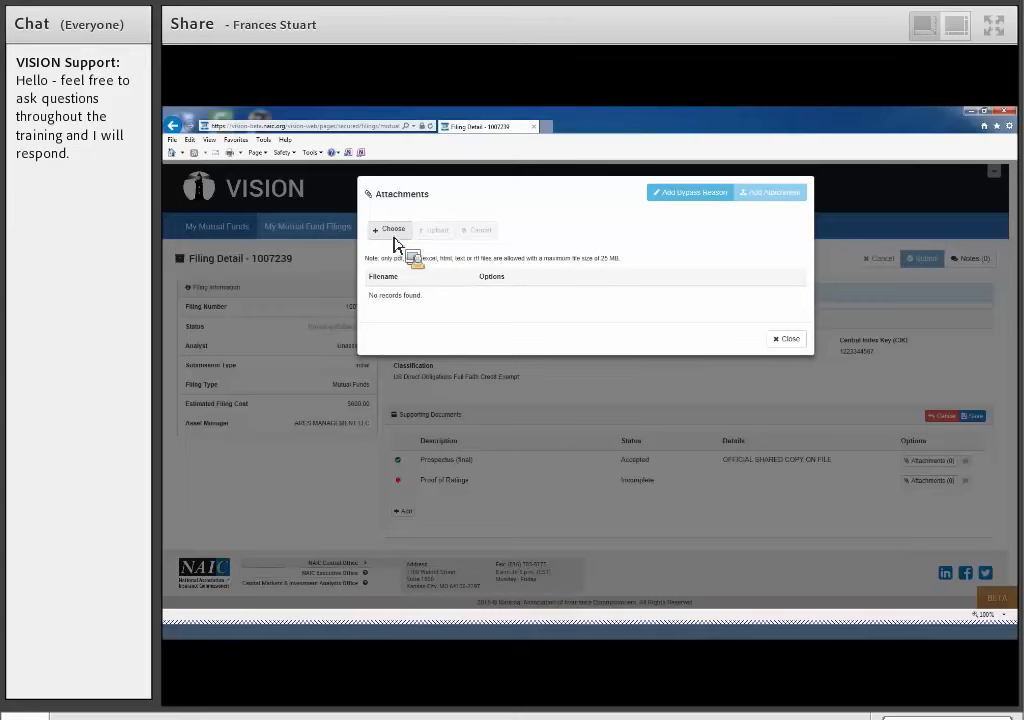
pyautogui.moveTo(648, 262); pyautogui.dragTo(380, 269)
pyautogui.moveTo(377, 275); pyautogui.dragTo(418, 257)
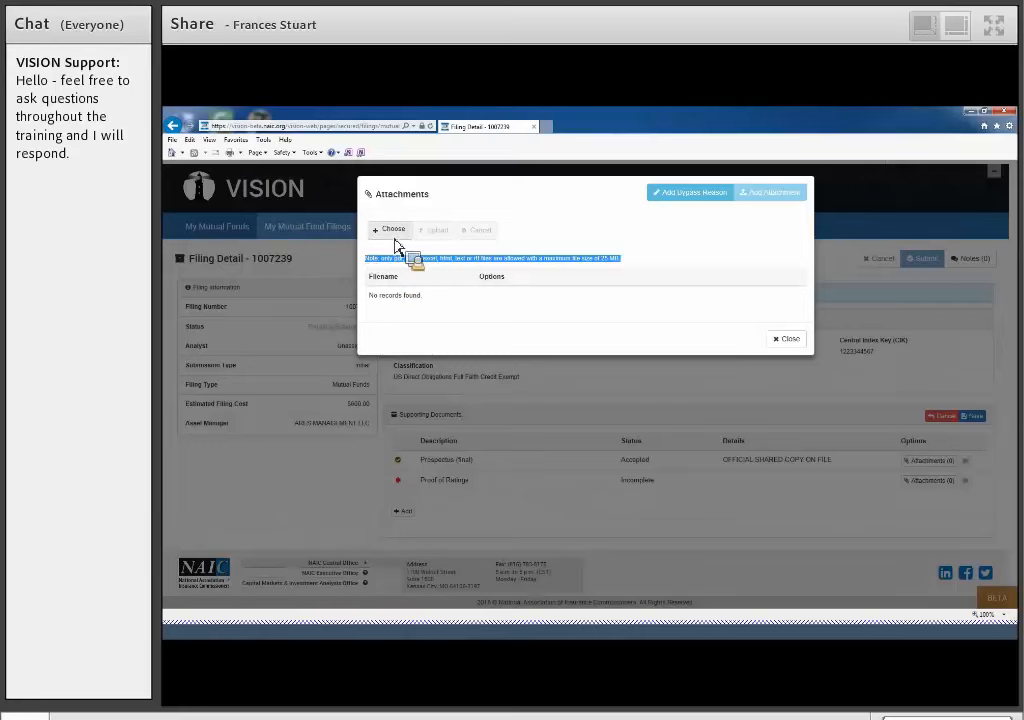
pyautogui.click(395, 237)
pyautogui.click(515, 362)
pyautogui.doubleClick(517, 363)
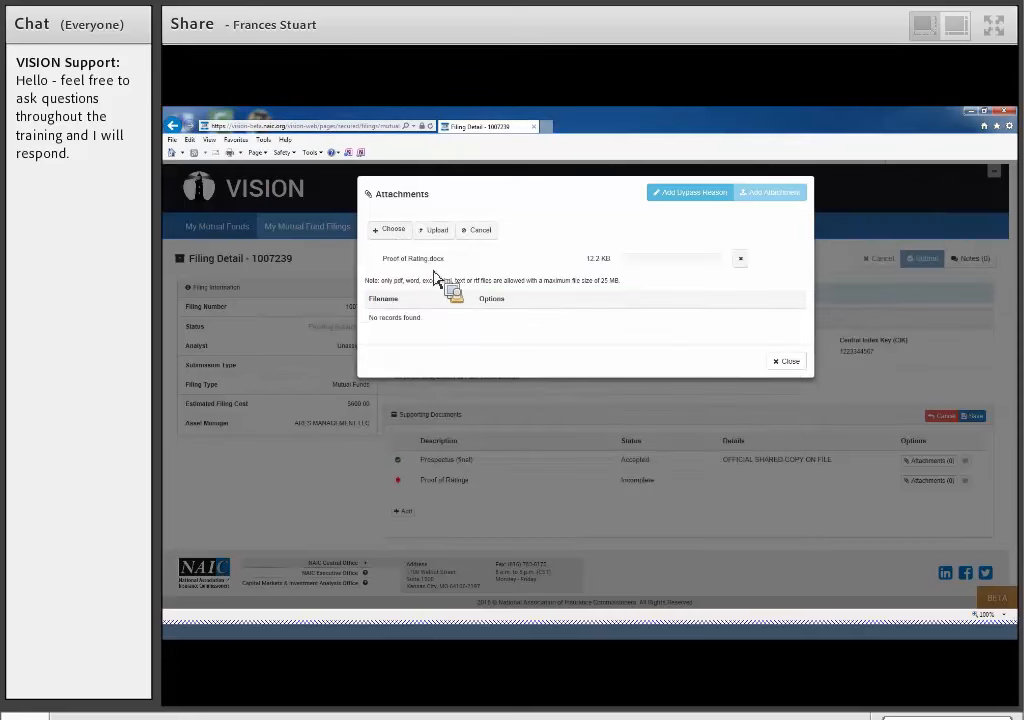
pyautogui.click(437, 231)
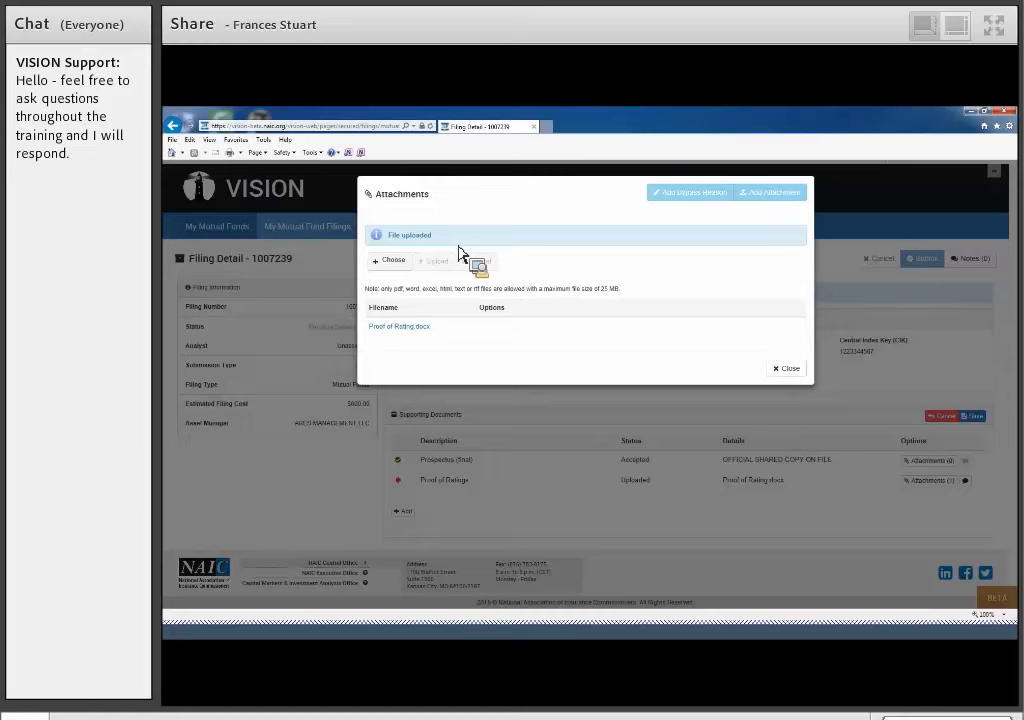
pyautogui.click(788, 369)
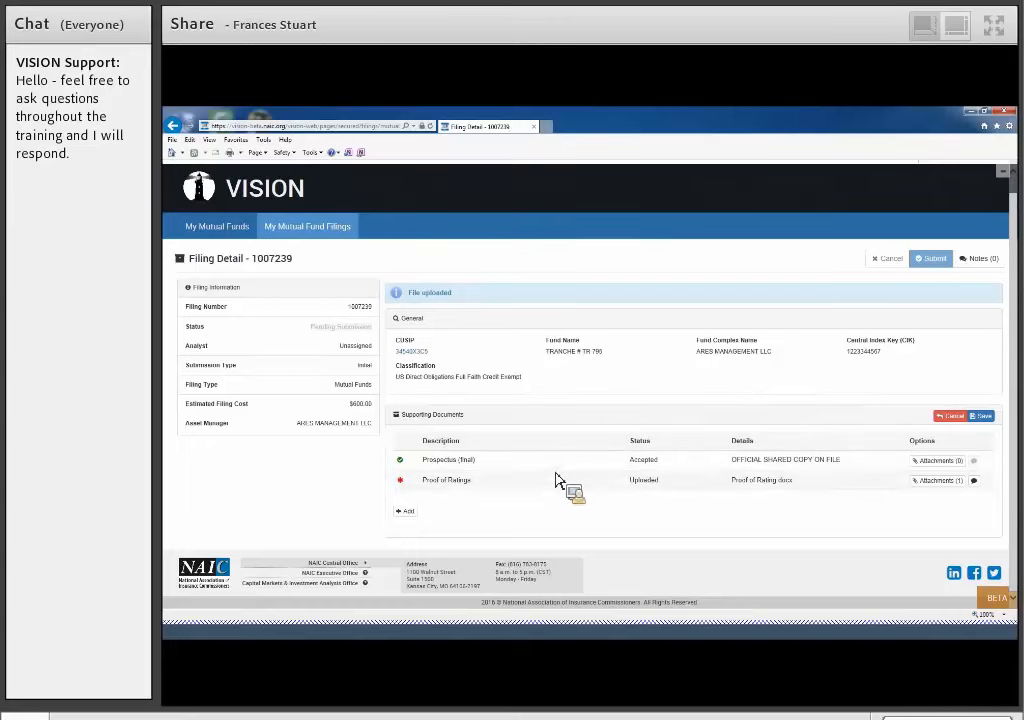
# - View the document types available for an additional supporting document, and cancel without adding one
pyautogui.click(408, 522)
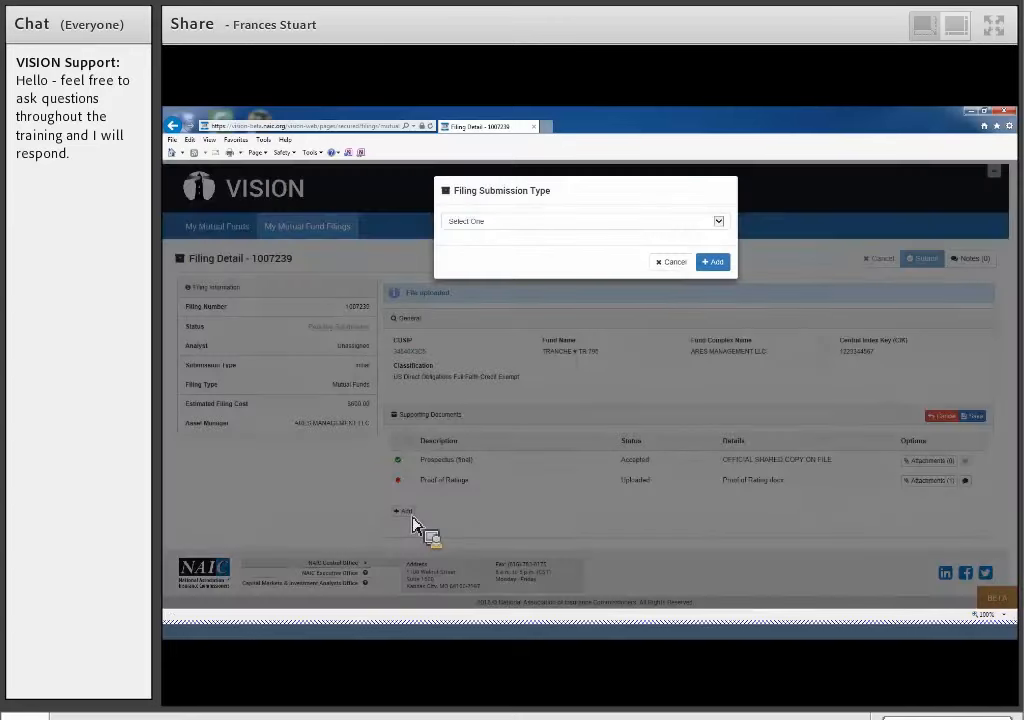
pyautogui.click(724, 224)
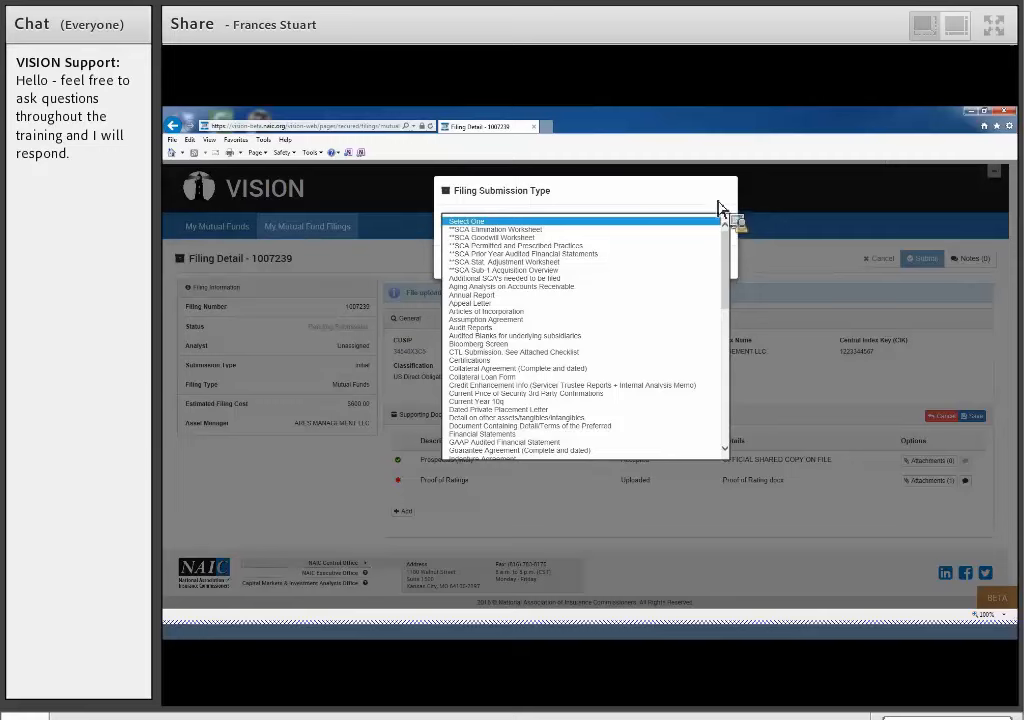
pyautogui.click(718, 208)
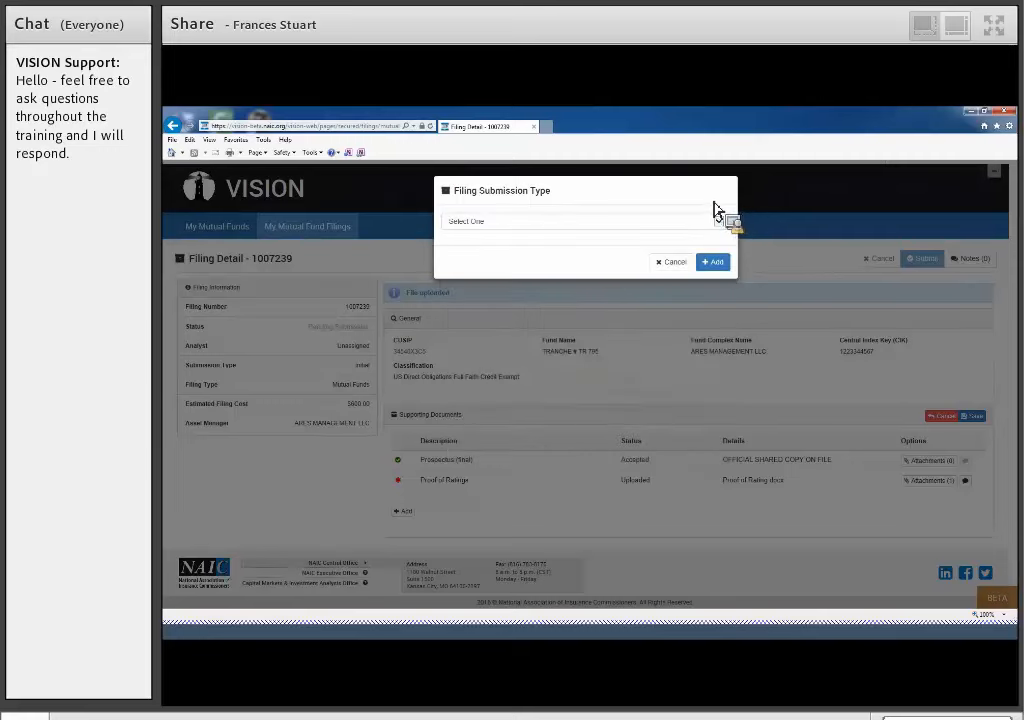
pyautogui.click(688, 263)
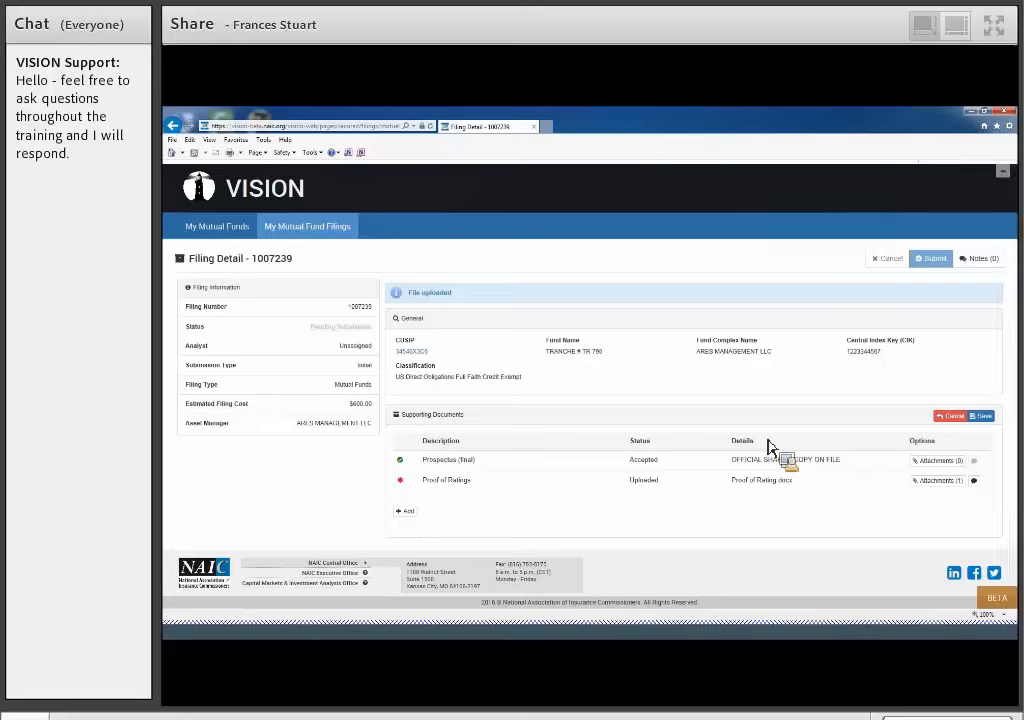
# - Save the supporting document changes and submit the filing
pyautogui.click(987, 419)
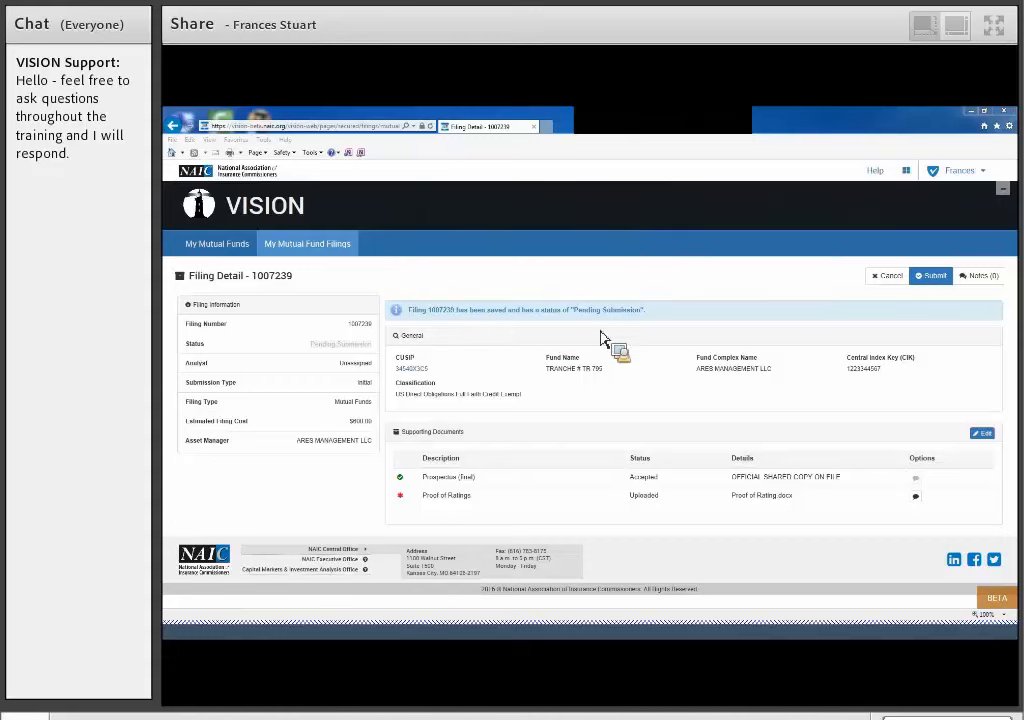
pyautogui.click(933, 281)
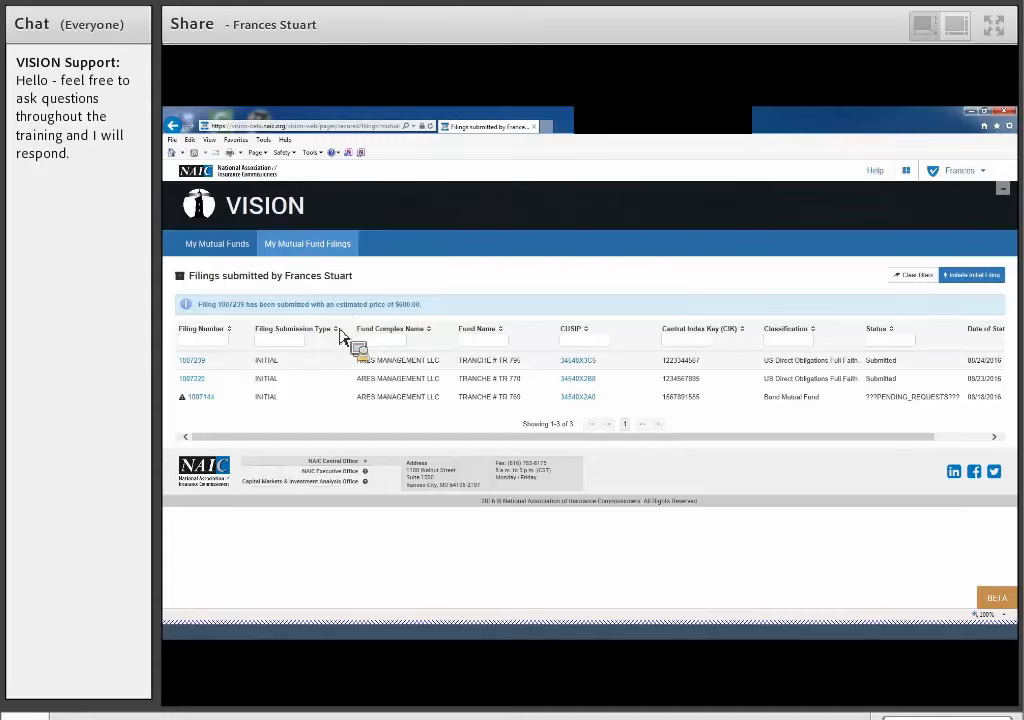
# - Open the details of filing 1007239, preview how the page would print, and close the preview
pyautogui.click(198, 362)
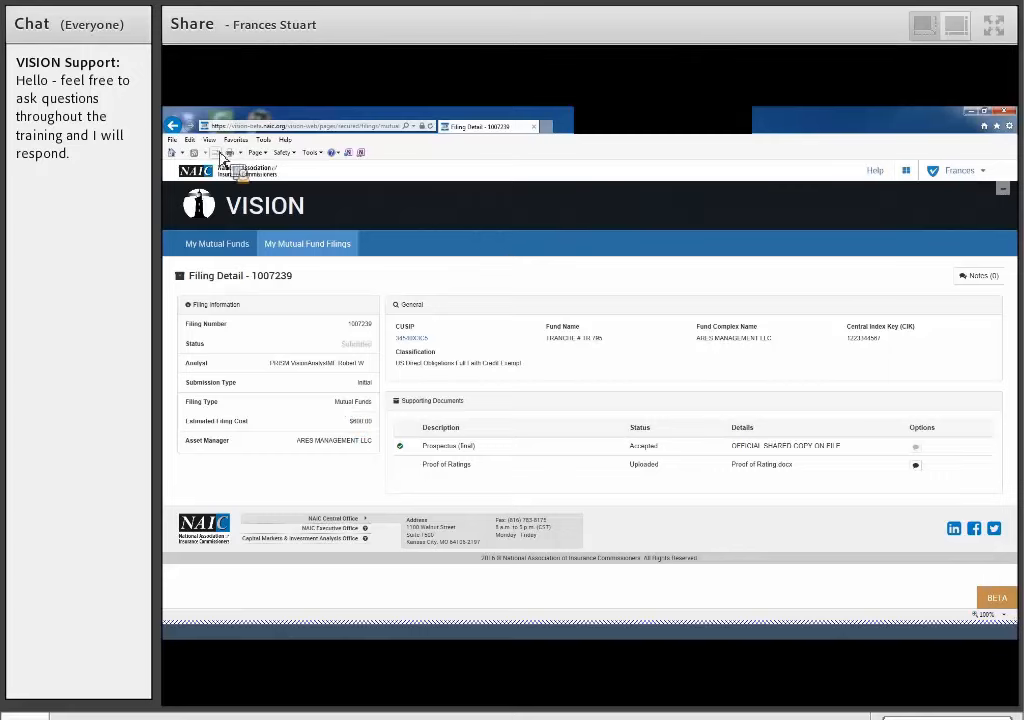
pyautogui.click(172, 139)
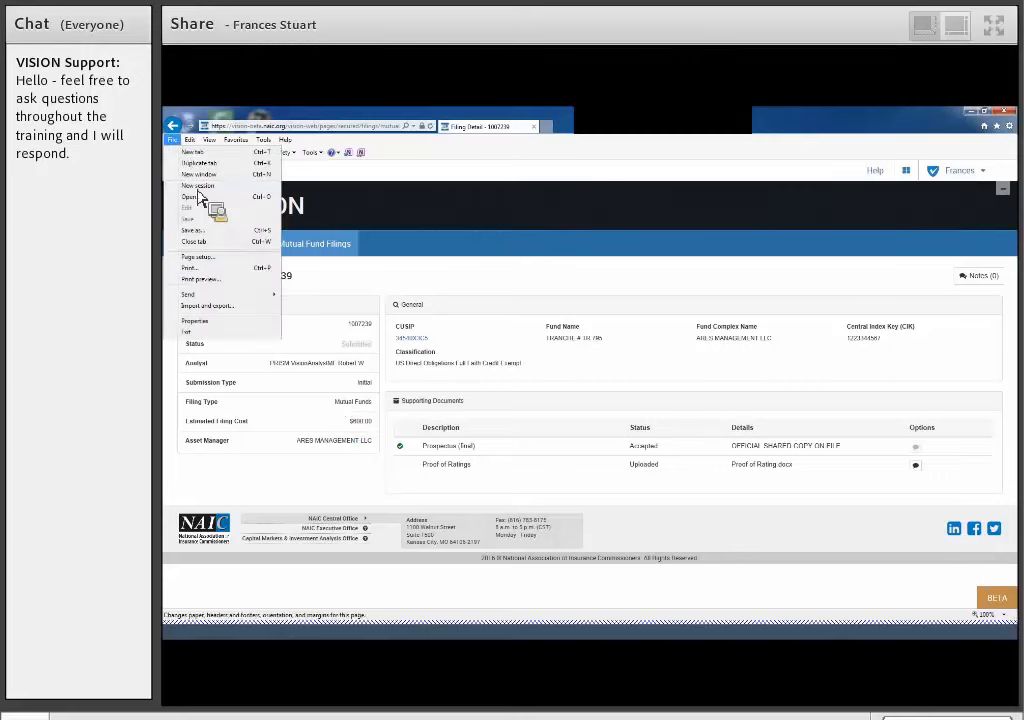
pyautogui.click(217, 287)
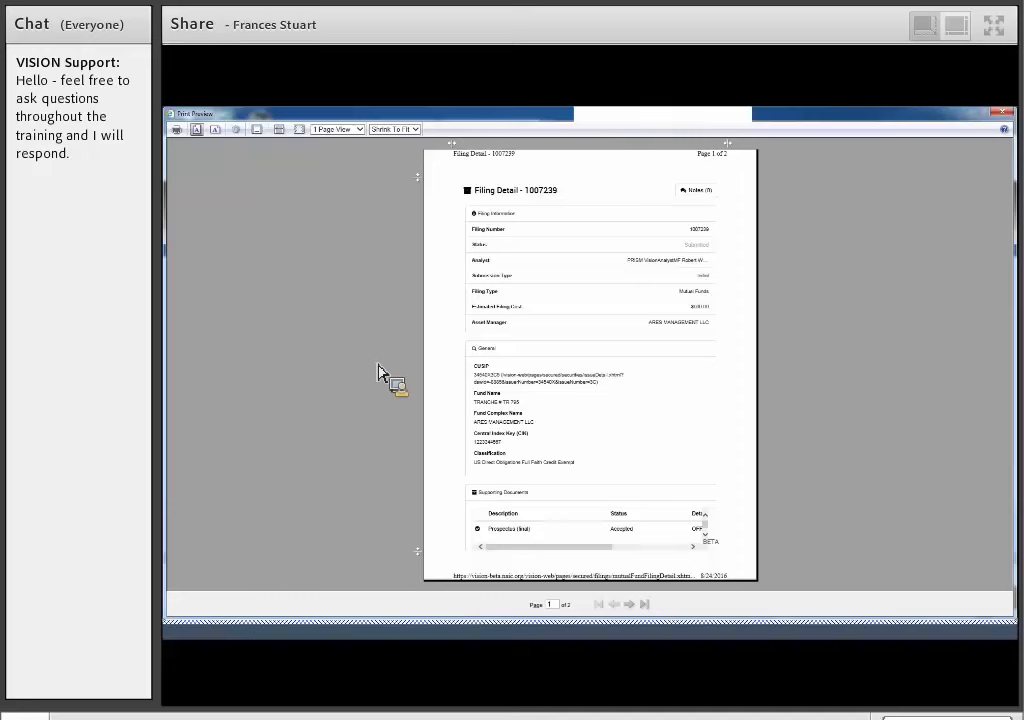
pyautogui.click(1003, 112)
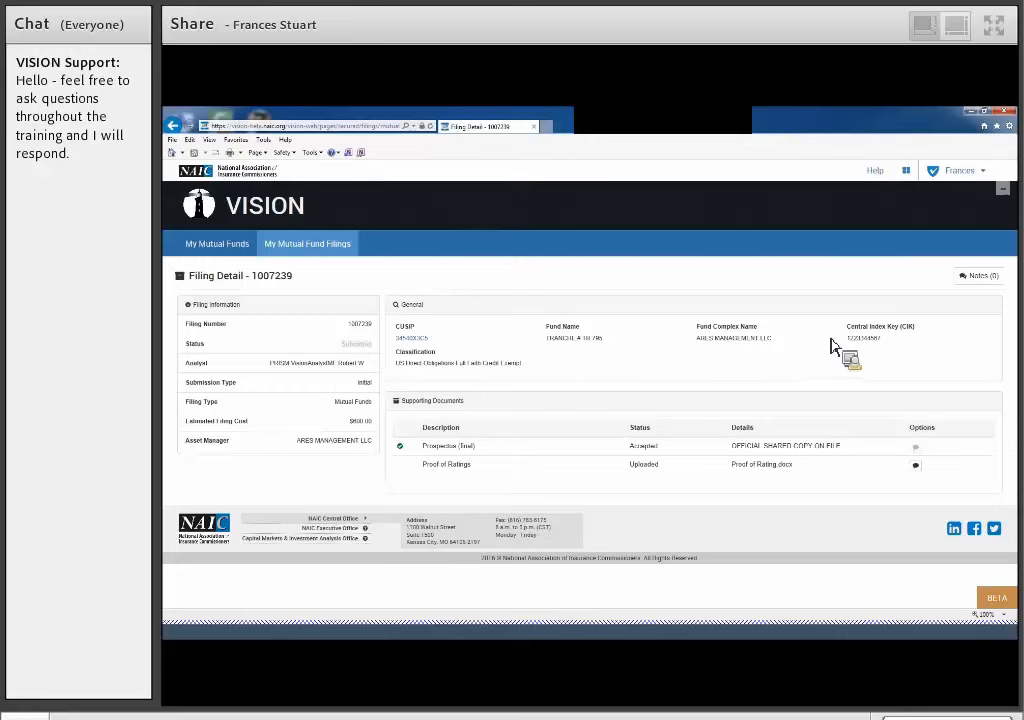
# - Send the analyst the note "Start a conversation..." on filing 1007239
pyautogui.click(977, 279)
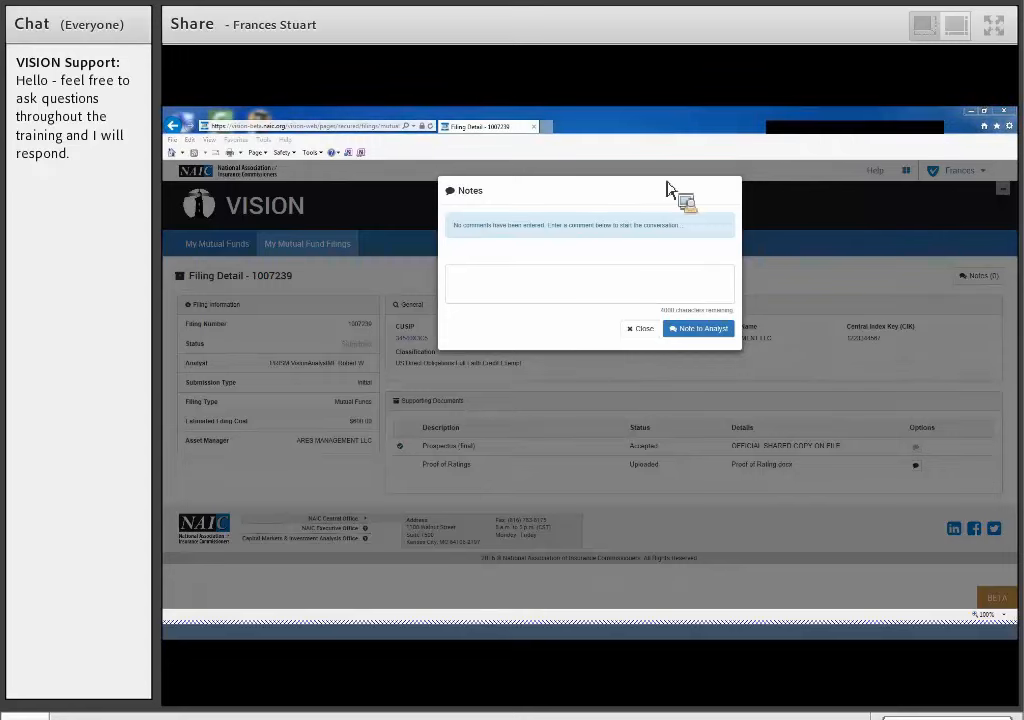
pyautogui.click(525, 271)
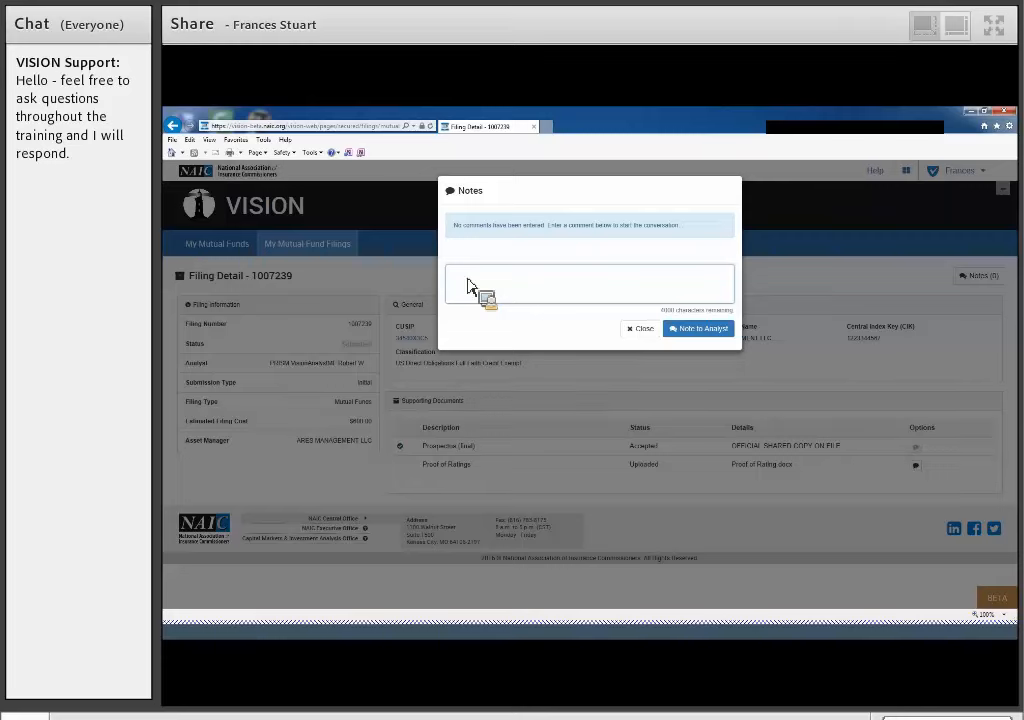
pyautogui.write('Start a conversation...')
pyautogui.click(683, 327)
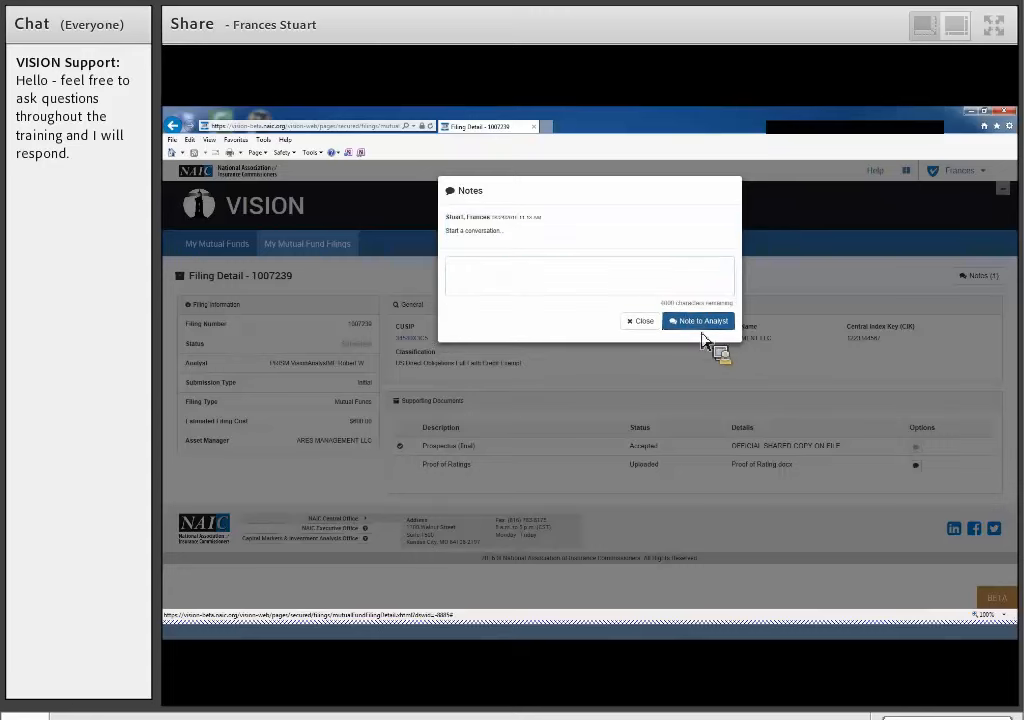
pyautogui.click(648, 321)
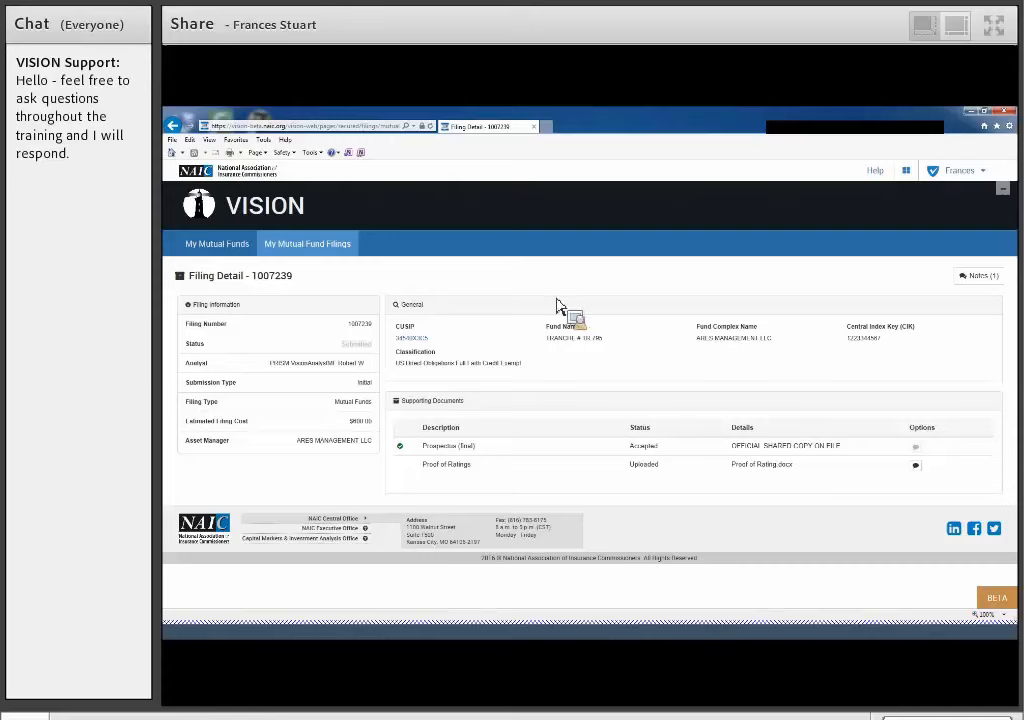
# - Return to the list of mutual fund filings and sort it by filing number, submission type and fund complex name in turn
pyautogui.click(318, 256)
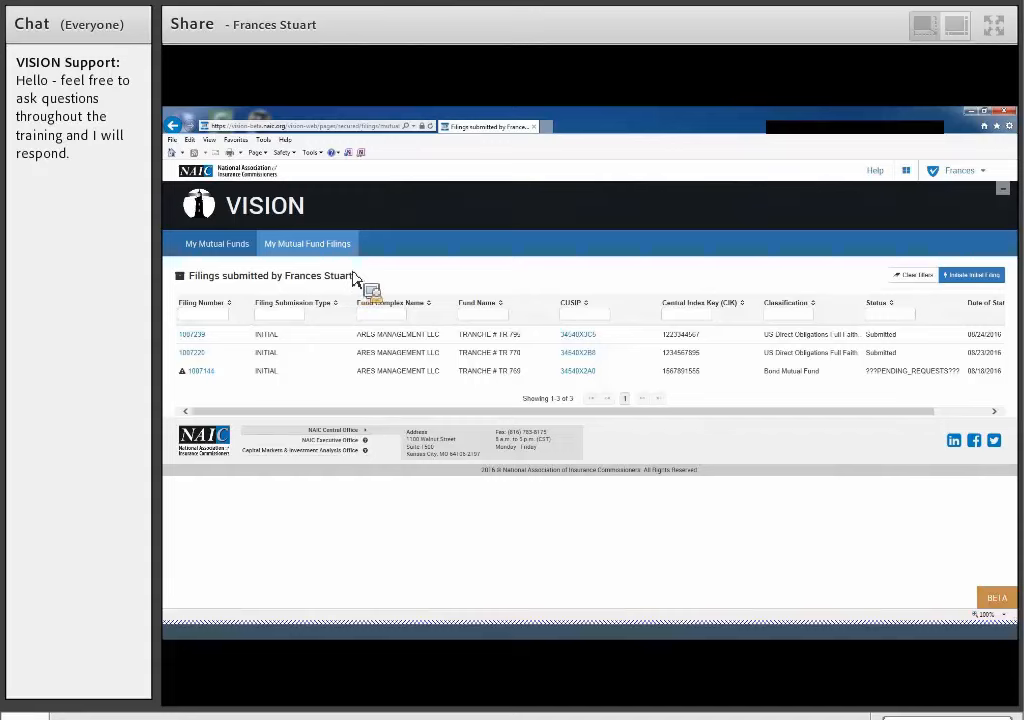
pyautogui.click(230, 306)
pyautogui.click(300, 308)
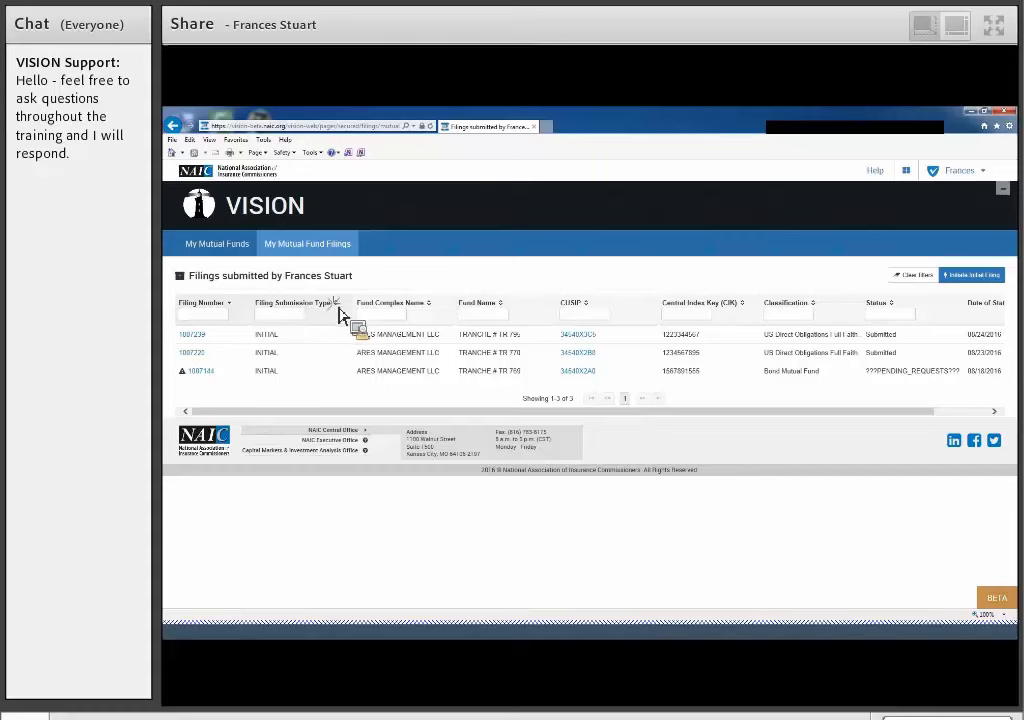
pyautogui.click(433, 313)
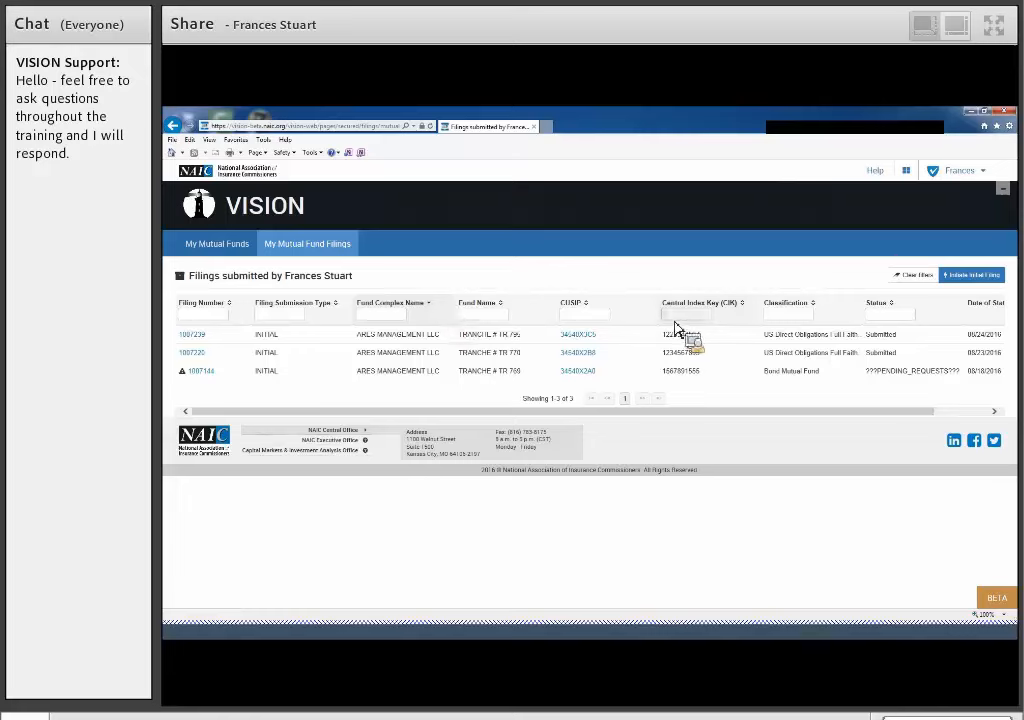
# - Filter the filings by Central Index Key 156, and clear the filters
pyautogui.write('56')
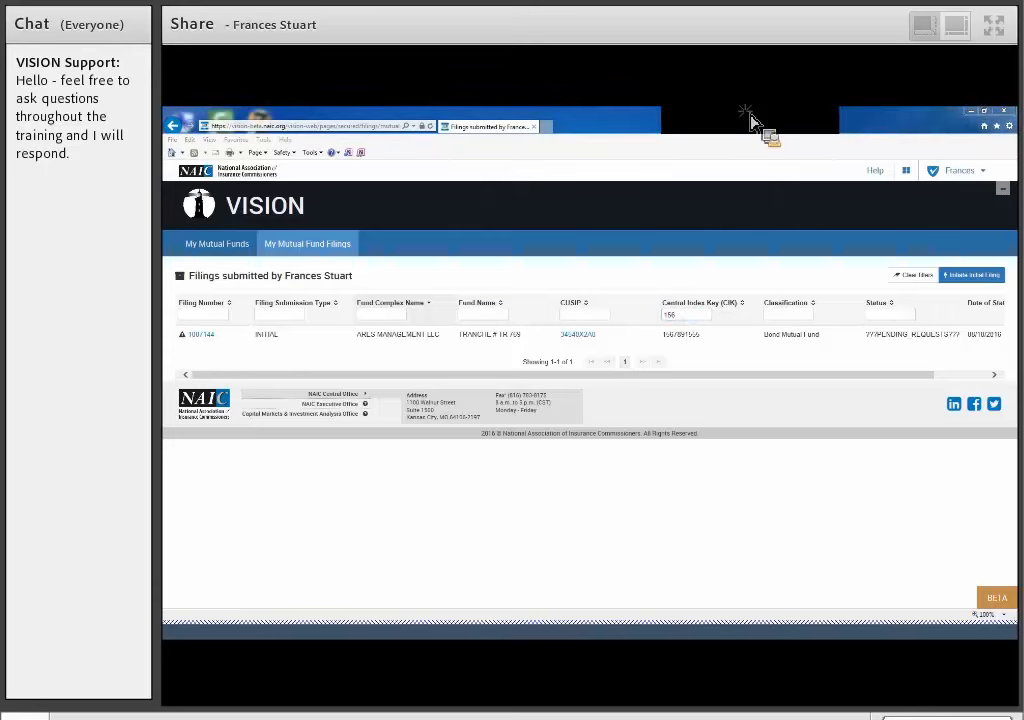
pyautogui.click(693, 318)
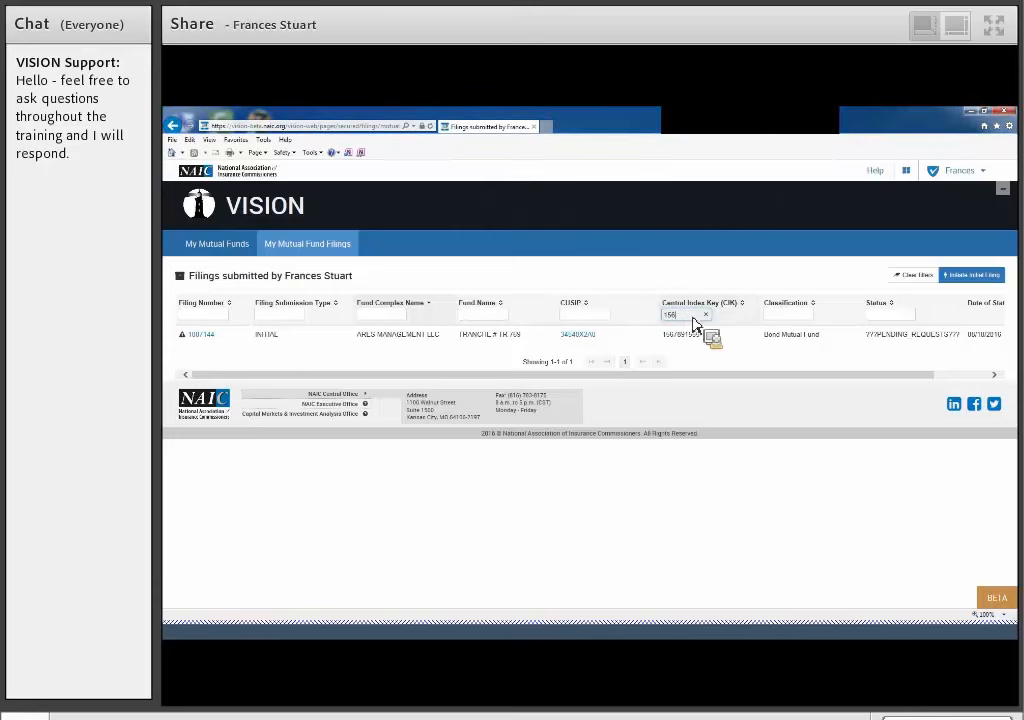
pyautogui.click(908, 284)
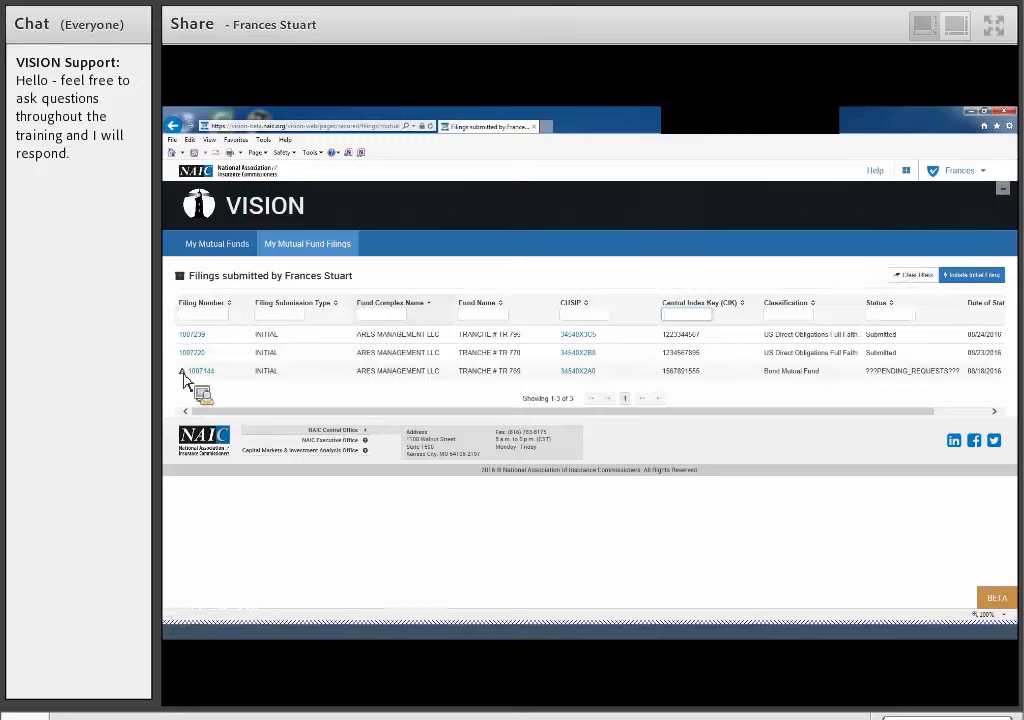
# - Open filing 1007144 and read the document history of its rejected Proof of Ratings
pyautogui.moveTo(185, 379)
pyautogui.click(202, 372)
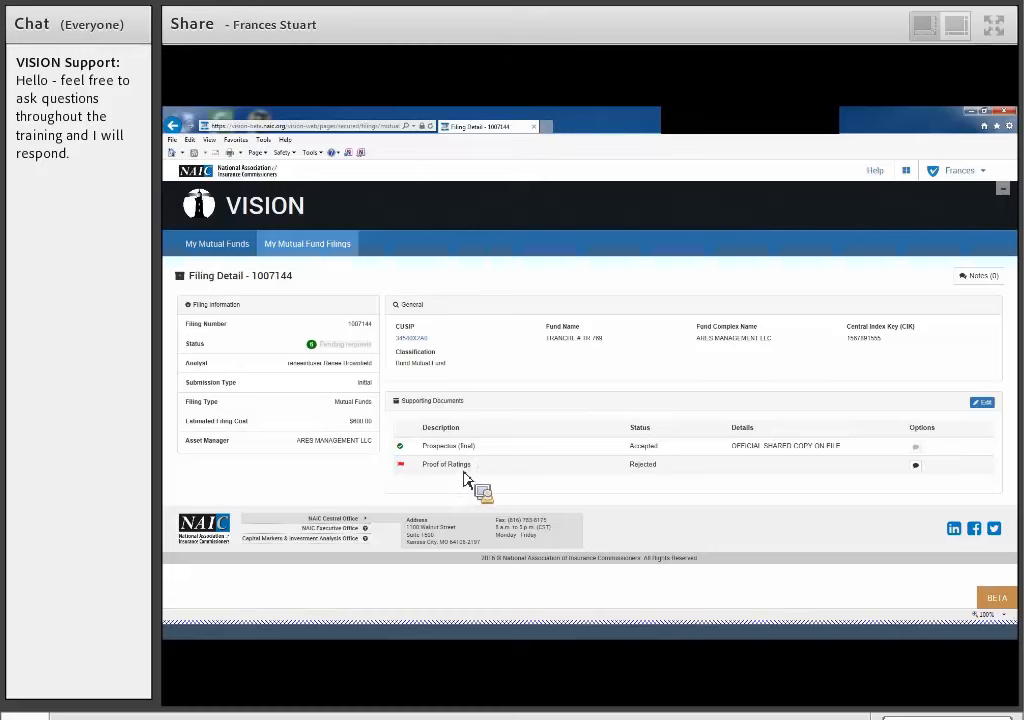
pyautogui.click(918, 468)
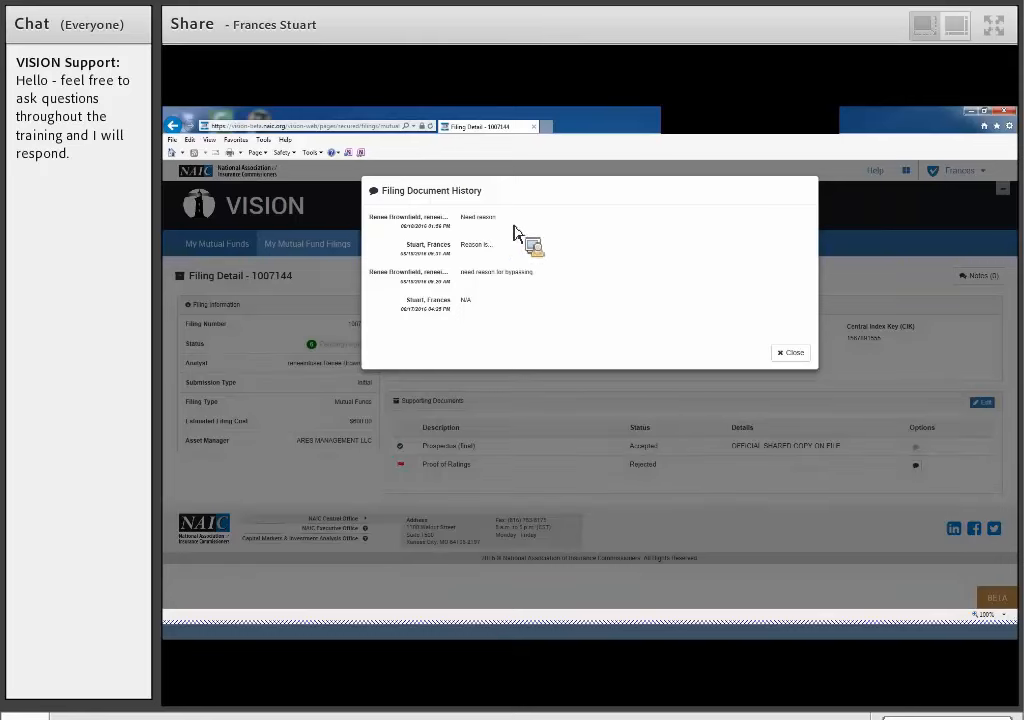
pyautogui.click(795, 356)
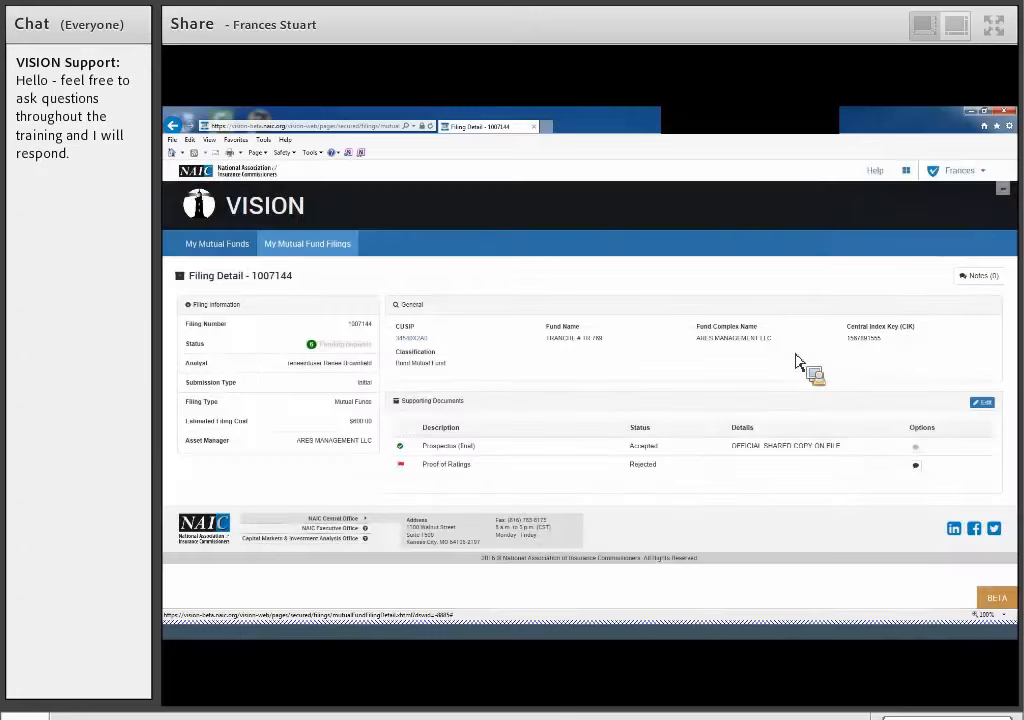
# - Upload Proof of Rating.docx to the rejected Proof of Ratings document of filing 1007144 and save the filing
pyautogui.click(990, 408)
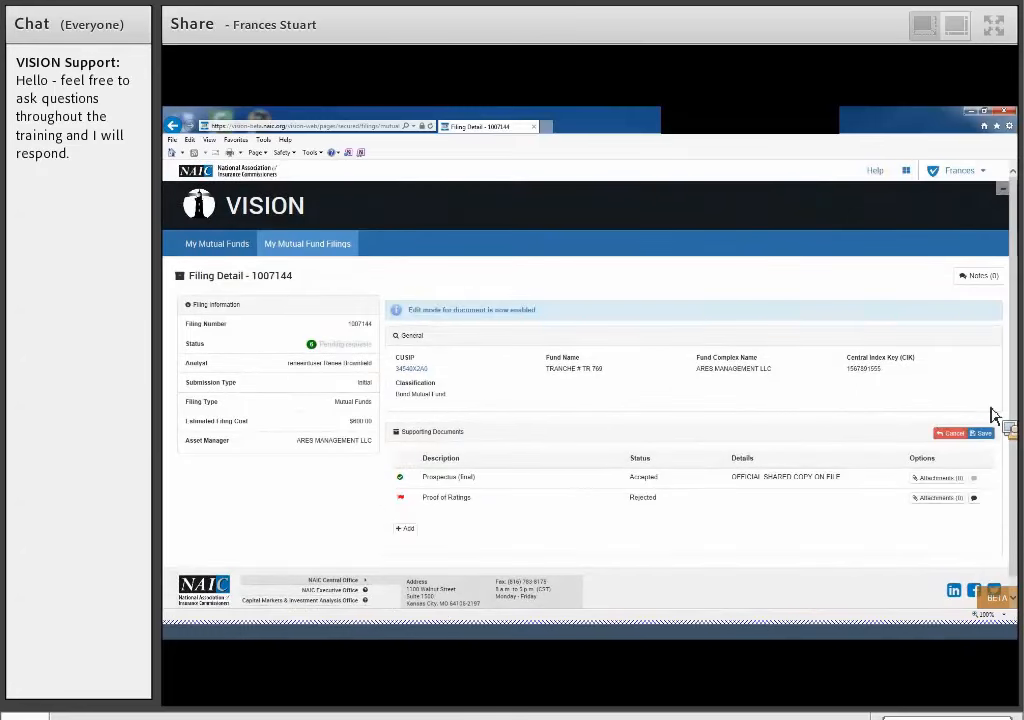
pyautogui.click(937, 498)
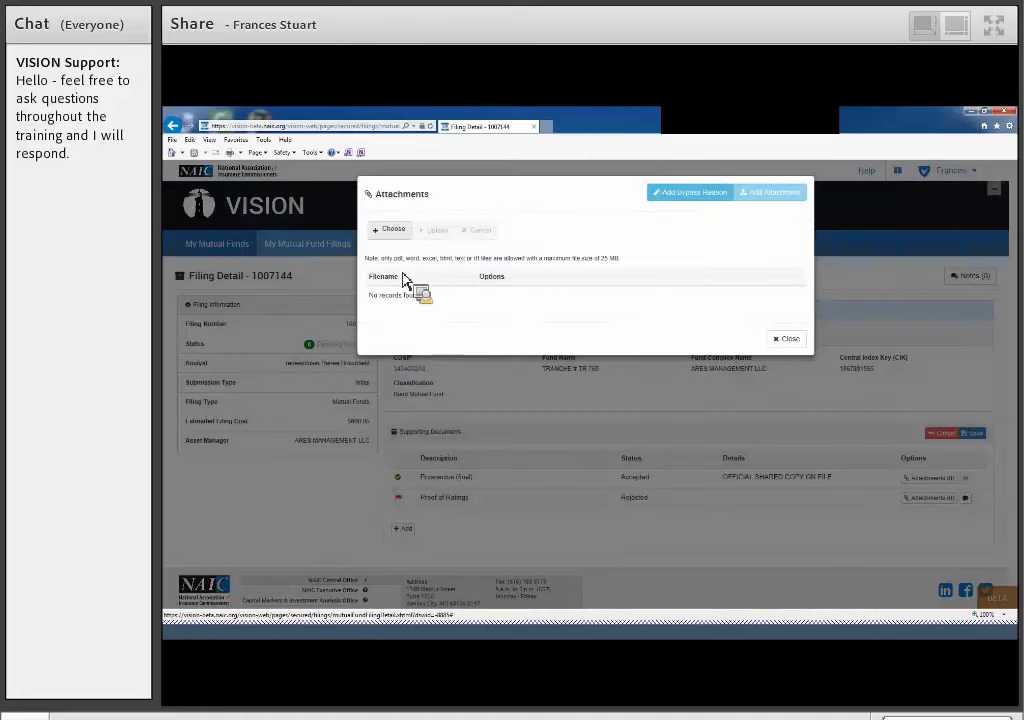
pyautogui.click(389, 230)
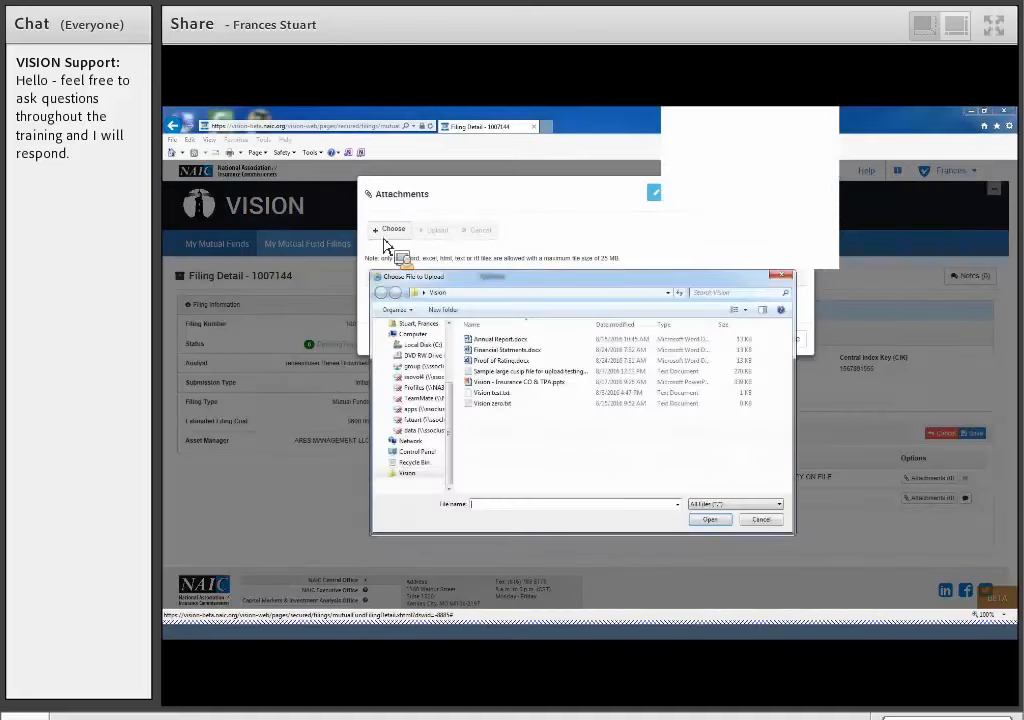
pyautogui.doubleClick(508, 362)
pyautogui.click(439, 236)
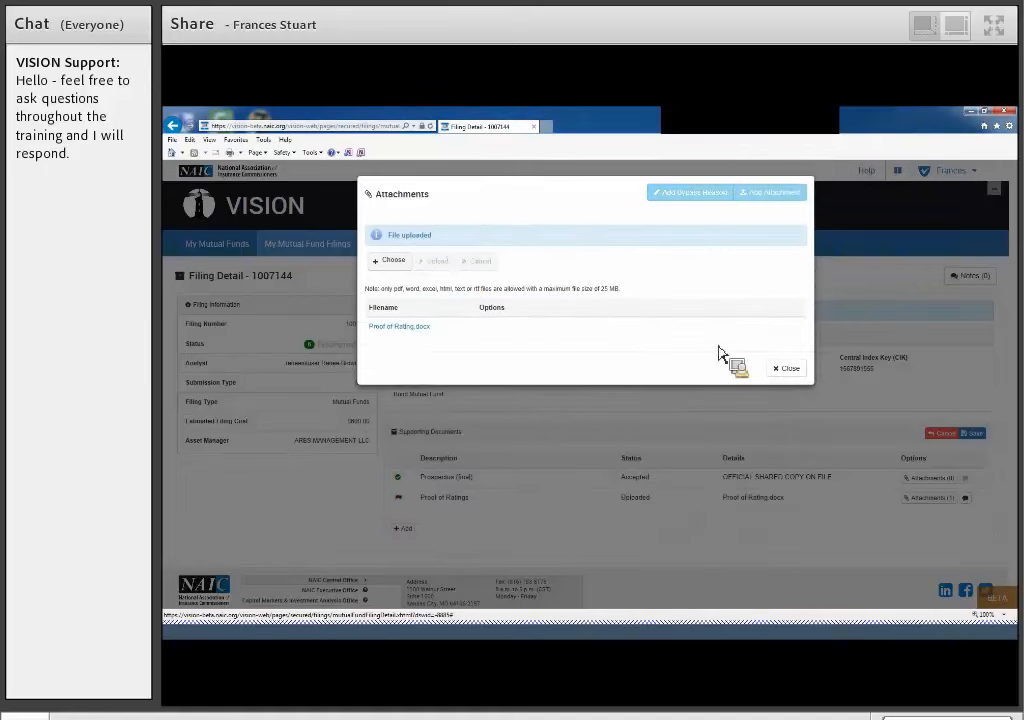
pyautogui.click(787, 368)
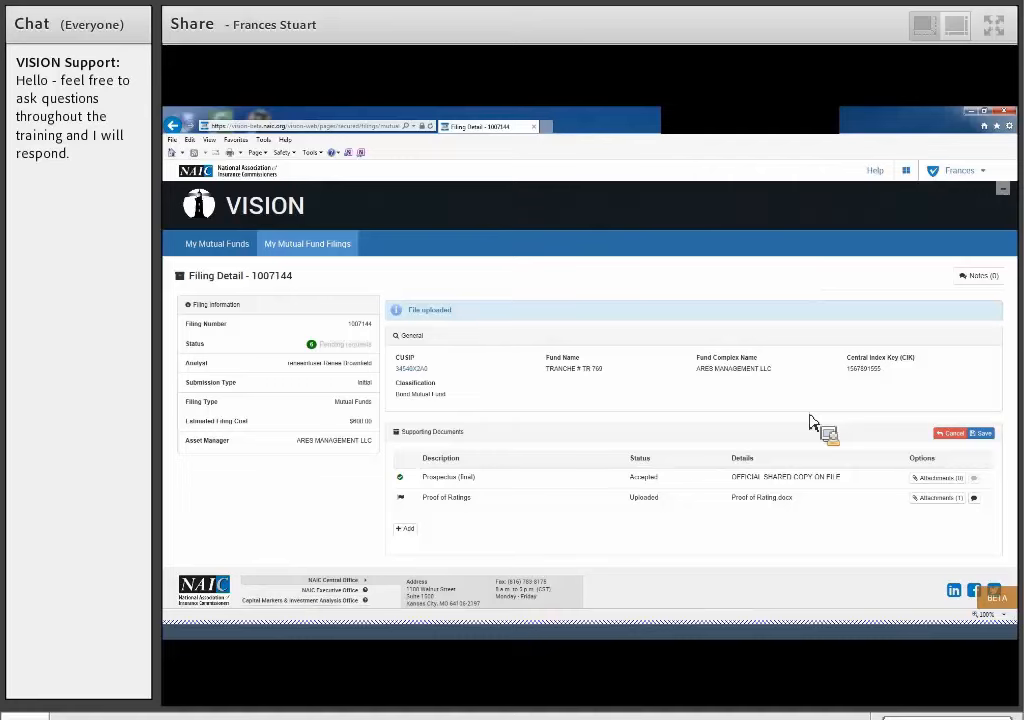
pyautogui.click(990, 438)
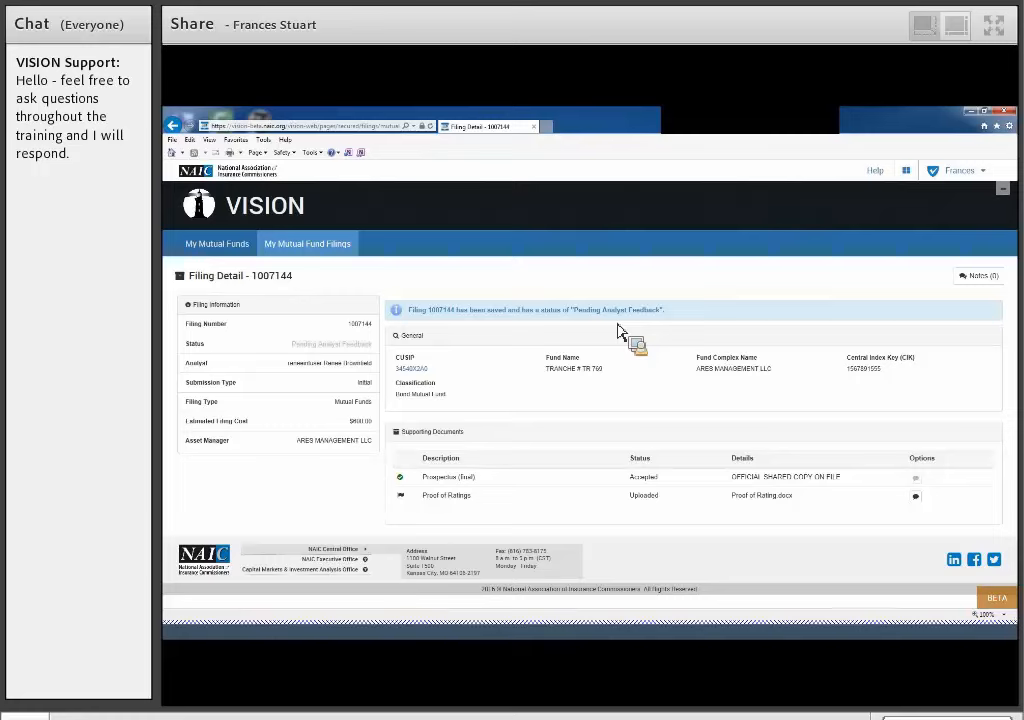
# - Return to the list of mutual fund filings, open the list of mutual funds, and sort it by fund name and CUSIP
pyautogui.click(340, 258)
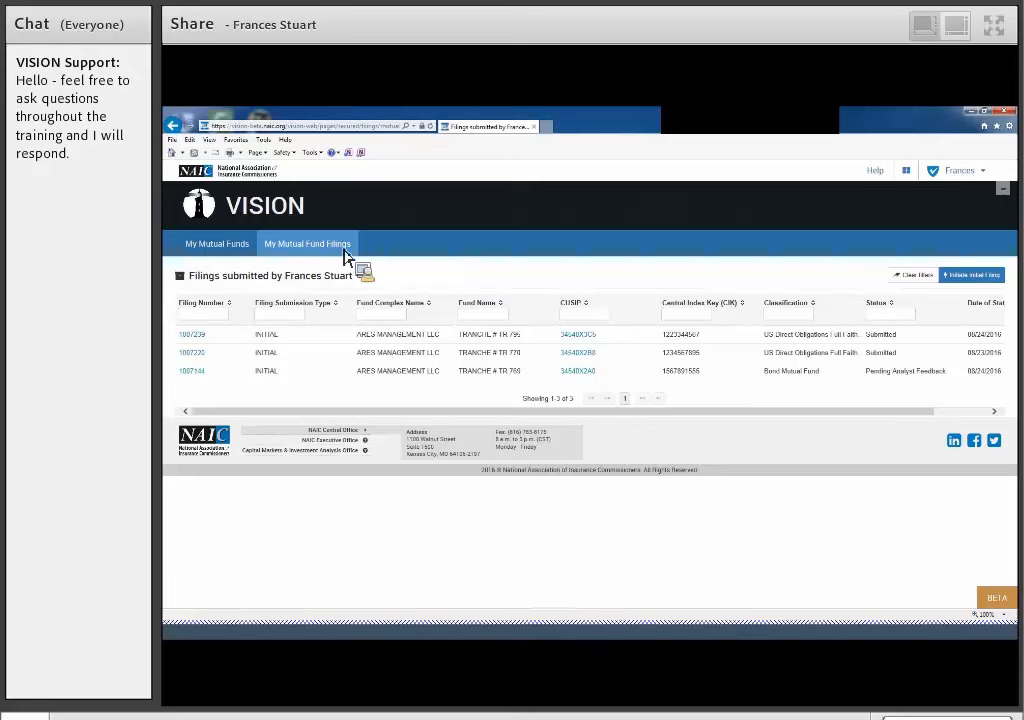
pyautogui.click(241, 255)
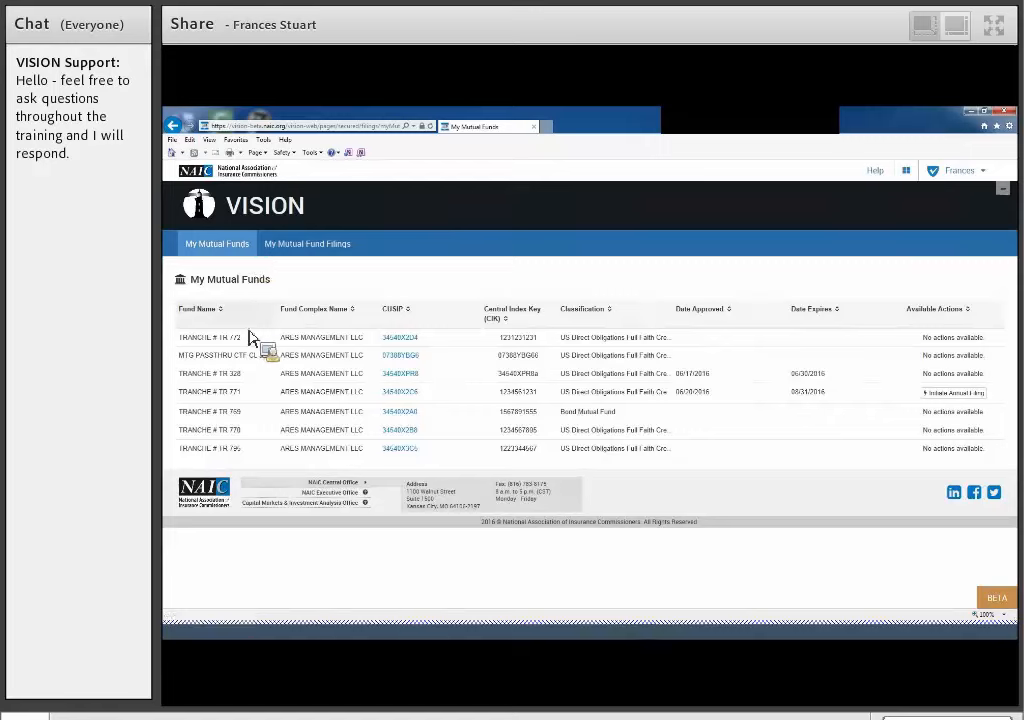
pyautogui.click(205, 312)
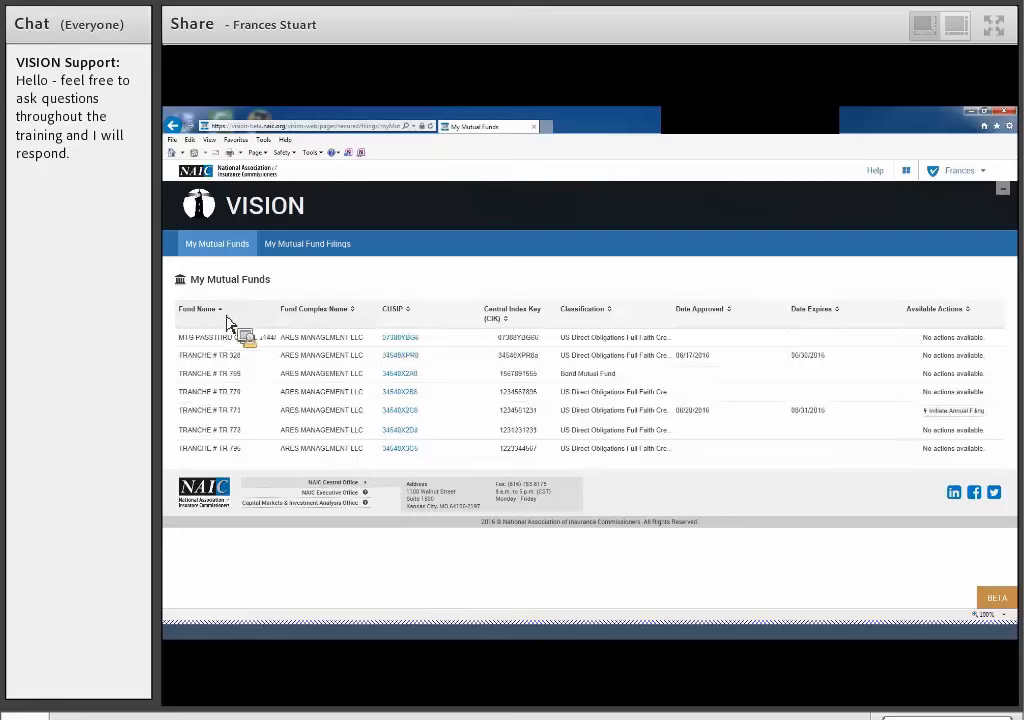
pyautogui.click(416, 319)
pyautogui.click(410, 312)
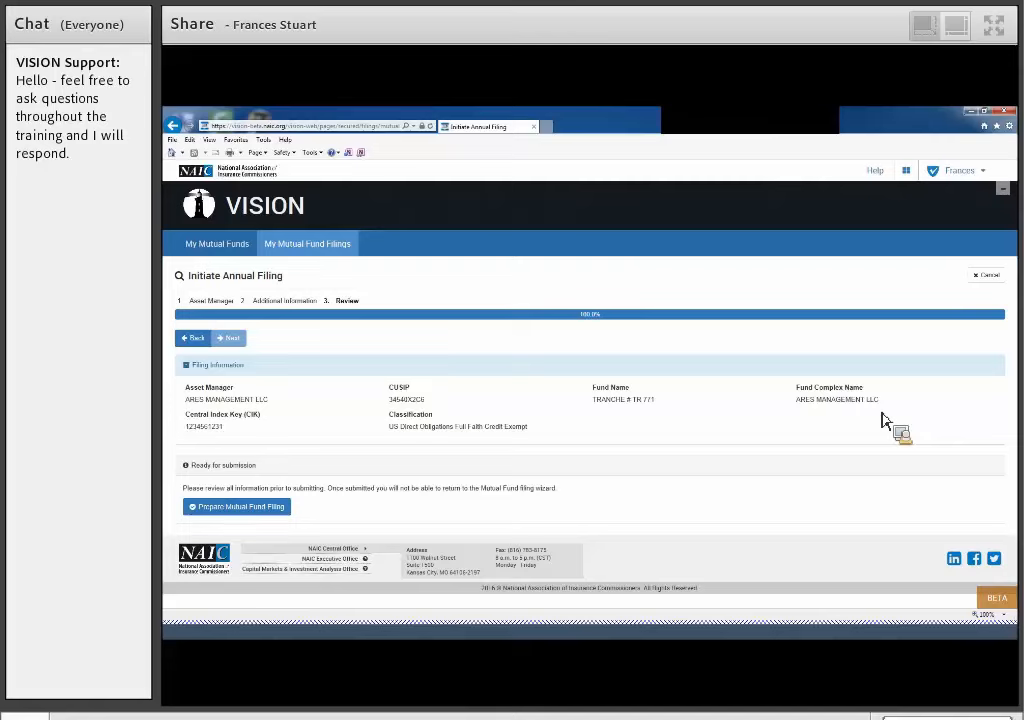
# - Prepare the annual mutual fund filing for TRANCHE # TR 771 from the review stage, and cancel that filing
pyautogui.click(260, 510)
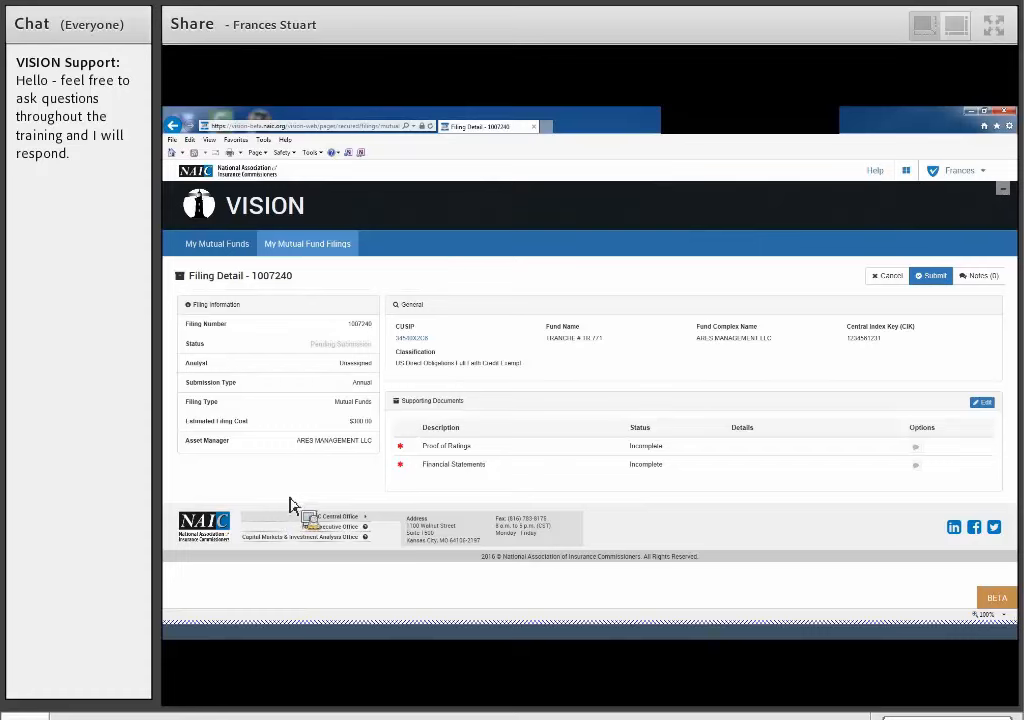
pyautogui.click(896, 284)
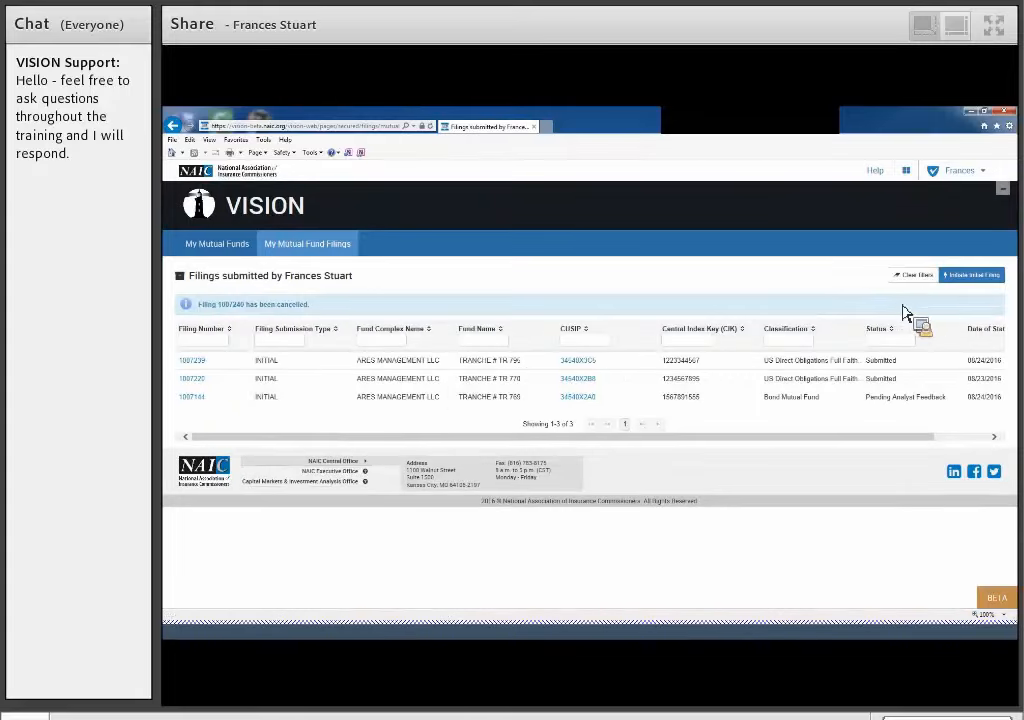